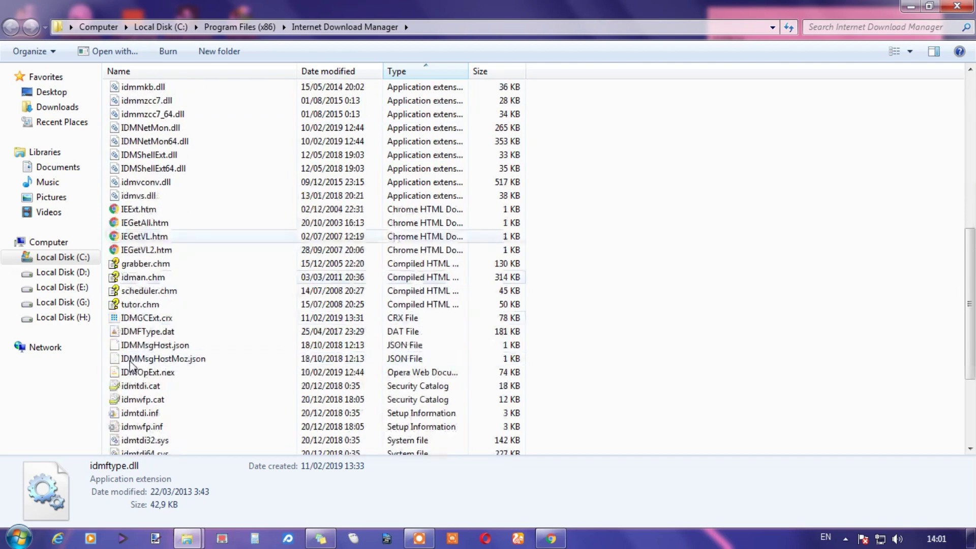
Try to install IDMGCExt.crx from the Internet Download Manager folder as an extension on Chrome's Extensions page
click(152, 318)
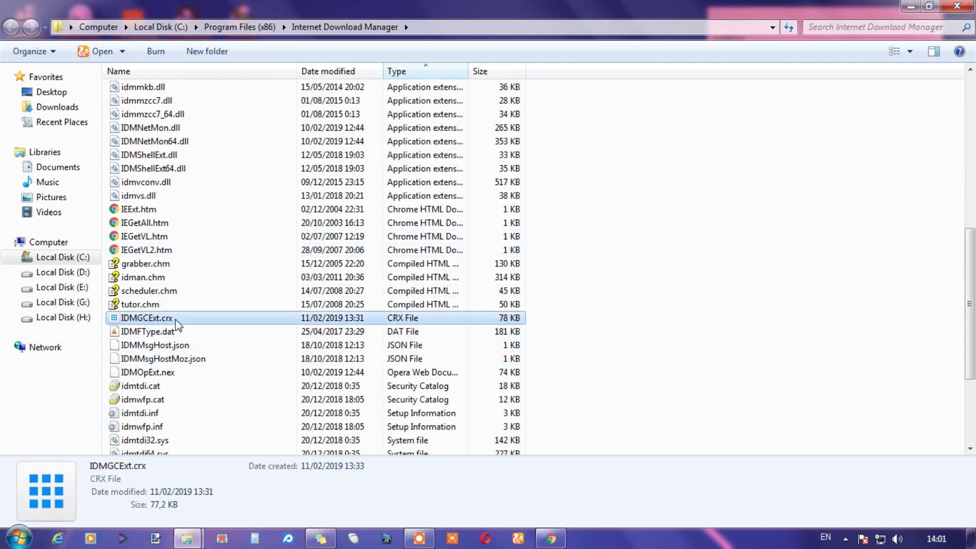
drag(152, 319, 481, 279)
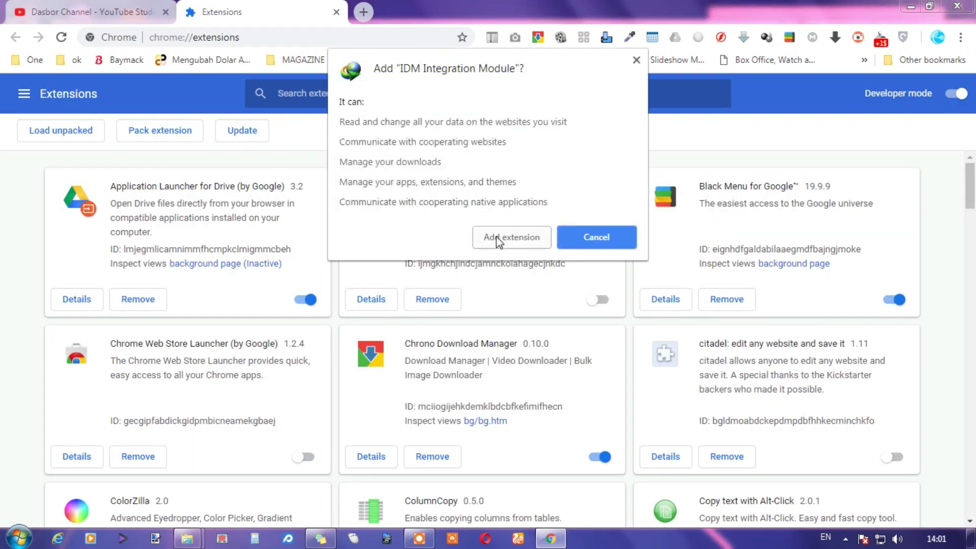
click(496, 236)
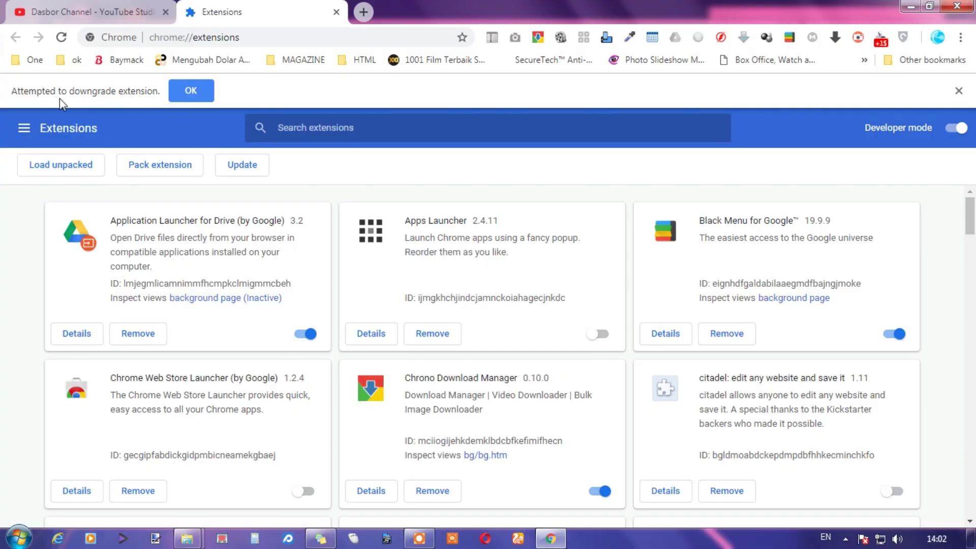
click(186, 97)
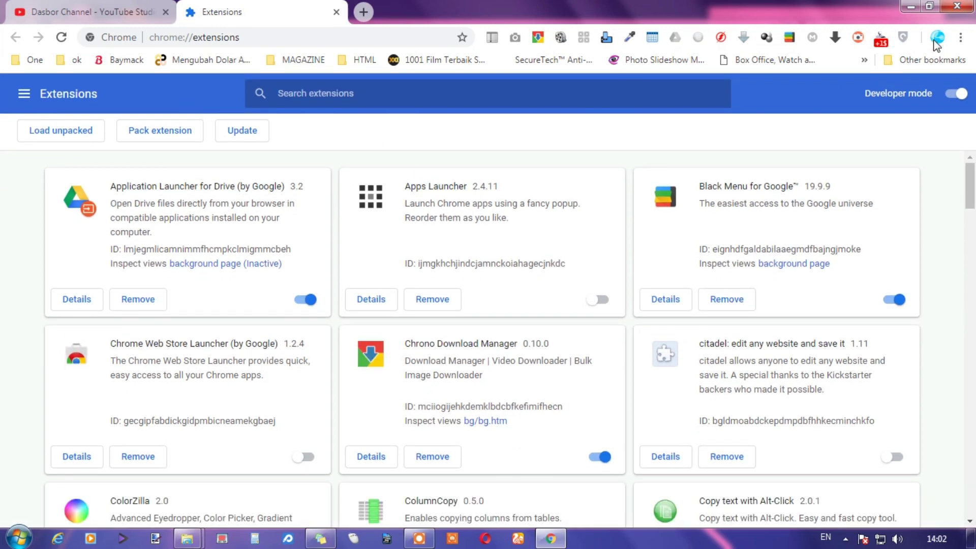
Switch back to the Internet Download Manager folder in Windows Explorer and copy the IDMGCExt.crx file
click(911, 6)
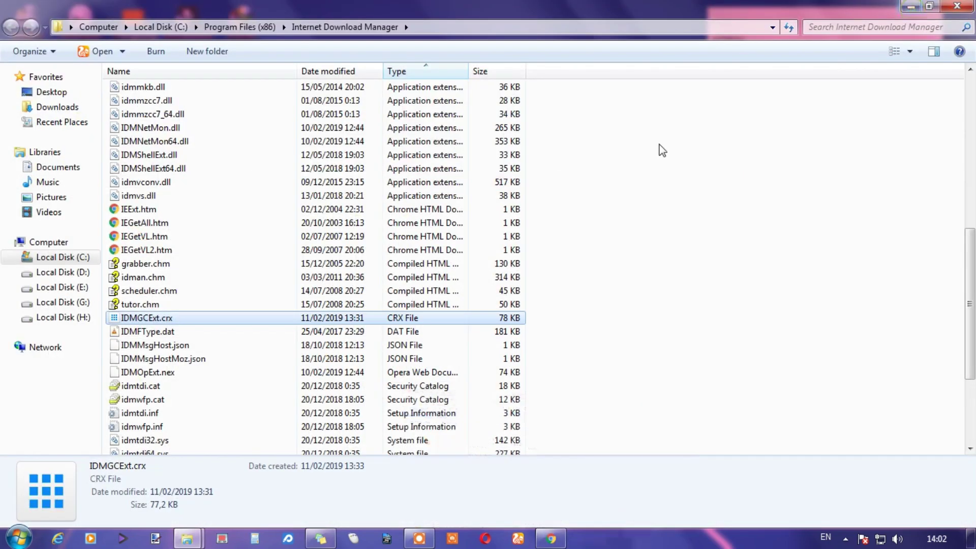
click(910, 7)
mouse_move(195, 538)
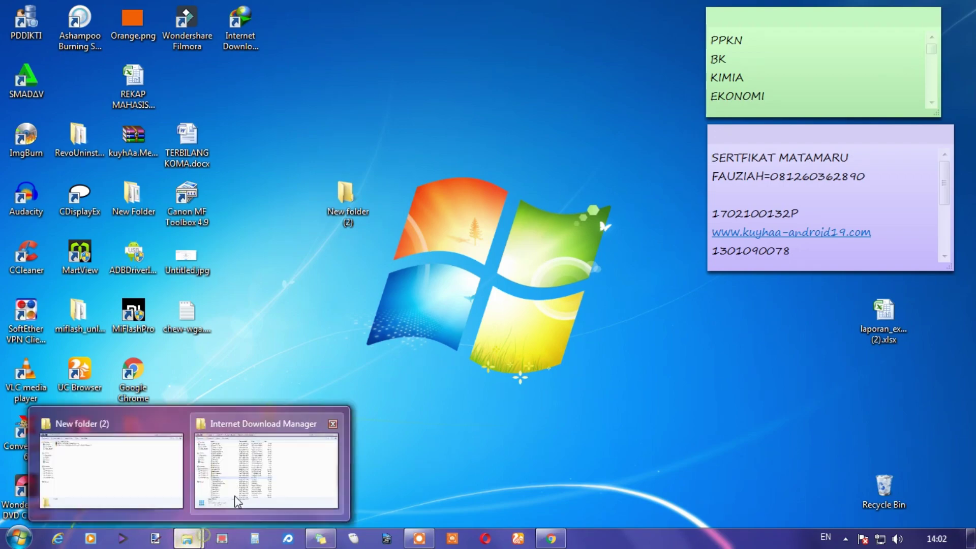
click(237, 502)
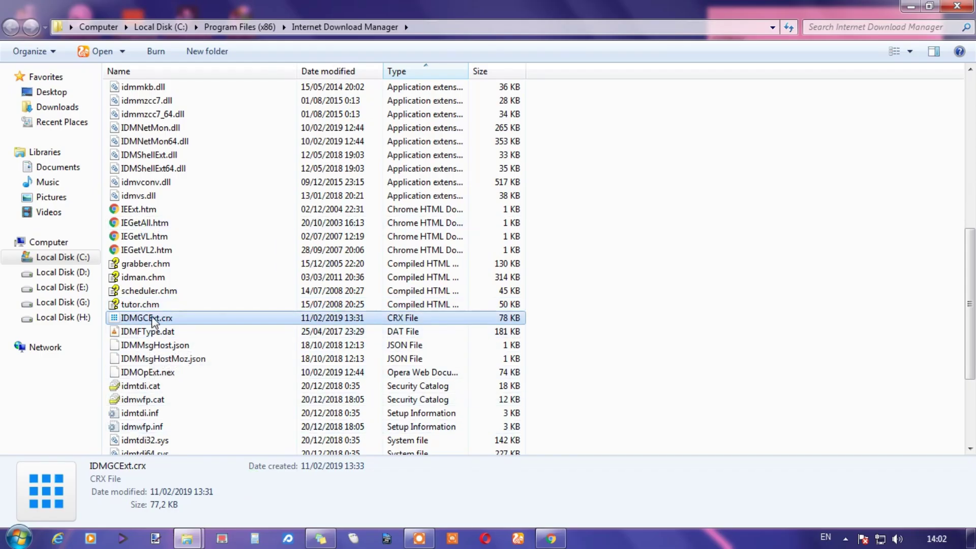
right_click(154, 319)
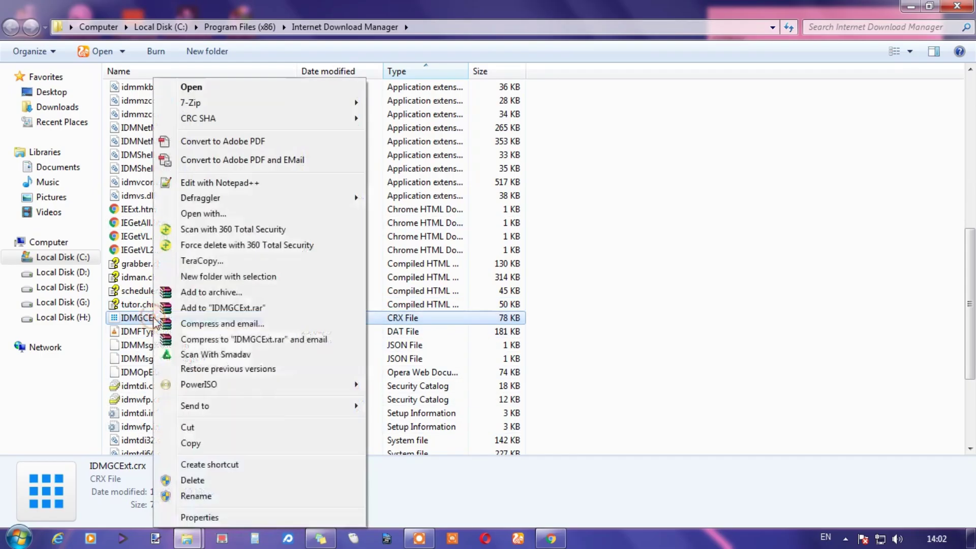
click(189, 443)
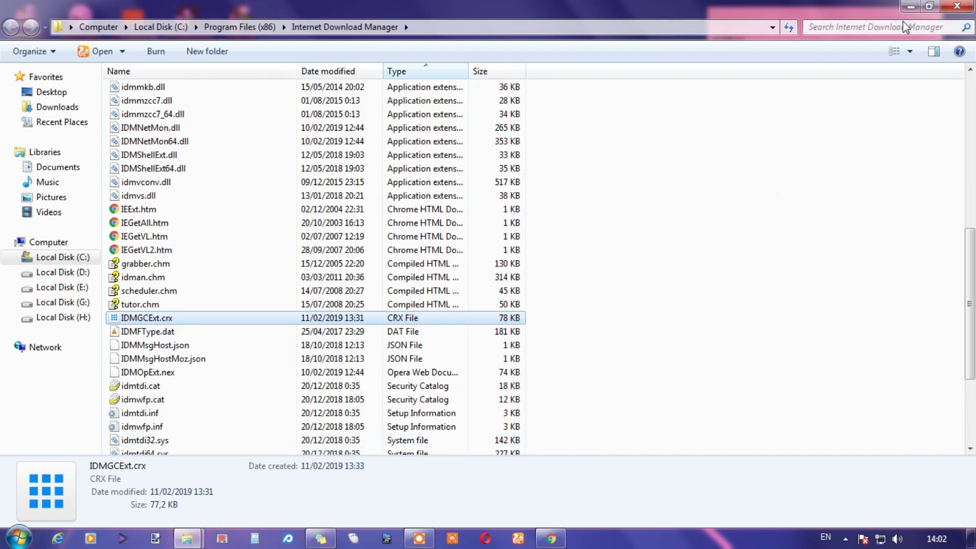
click(911, 6)
click(320, 538)
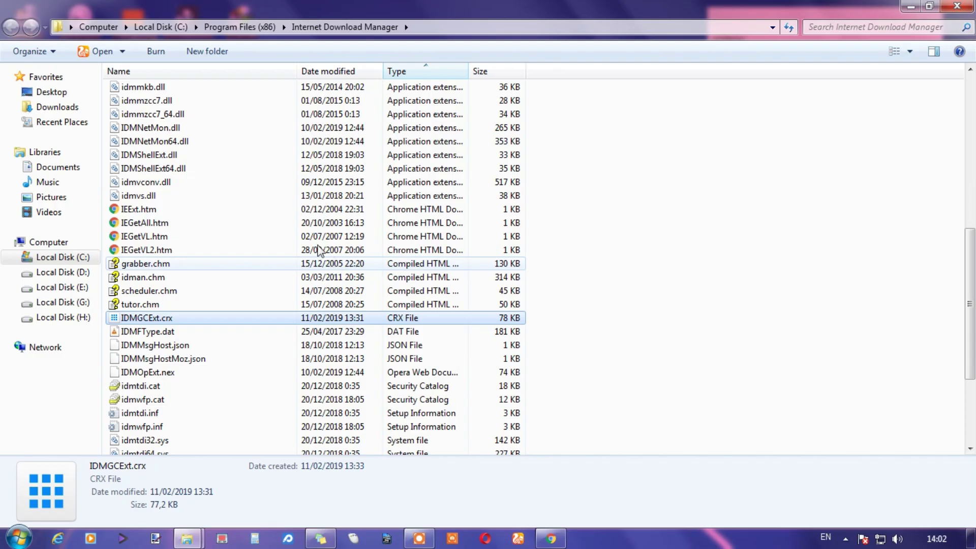
right_click(148, 318)
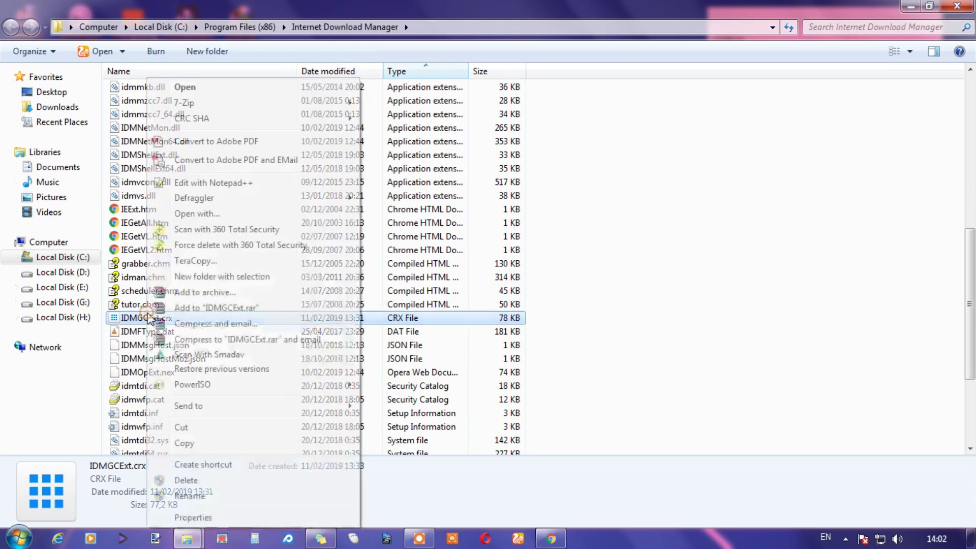
click(188, 444)
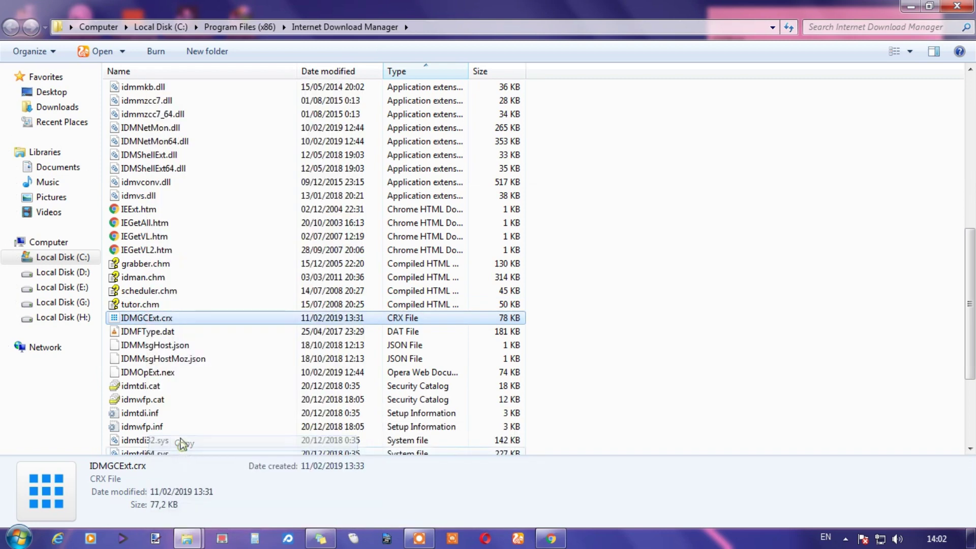
Paste the copied IDMGCExt.crx file into the Desktop folder
click(52, 92)
click(245, 272)
right_click(320, 265)
mouse_move(334, 279)
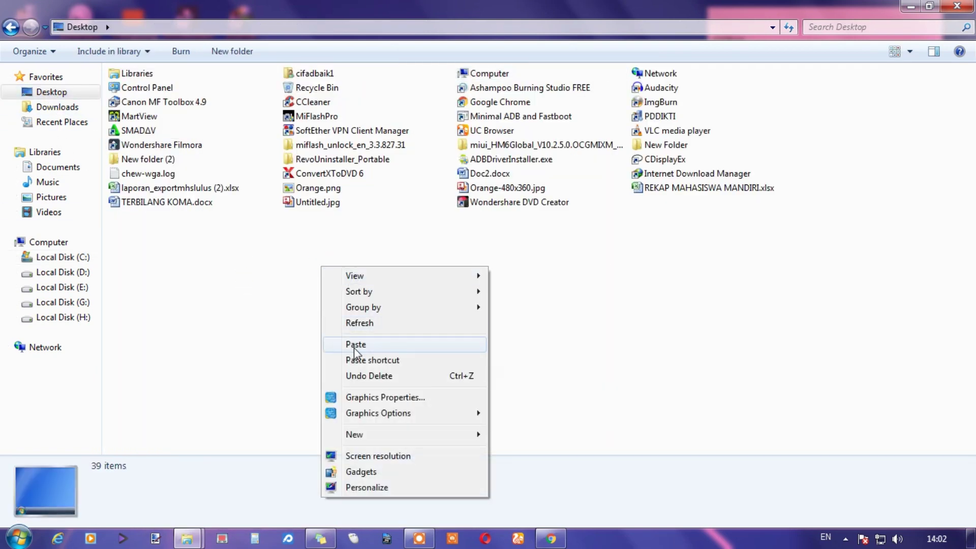
click(417, 347)
click(449, 392)
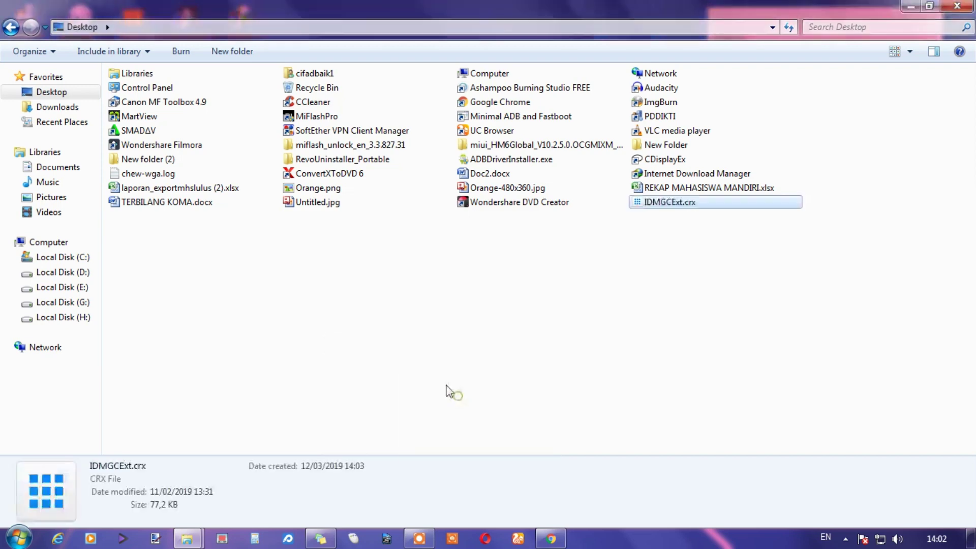
Rename the Desktop copy to IDMGCExt.zip and accept the extension change
click(685, 203)
click(699, 201)
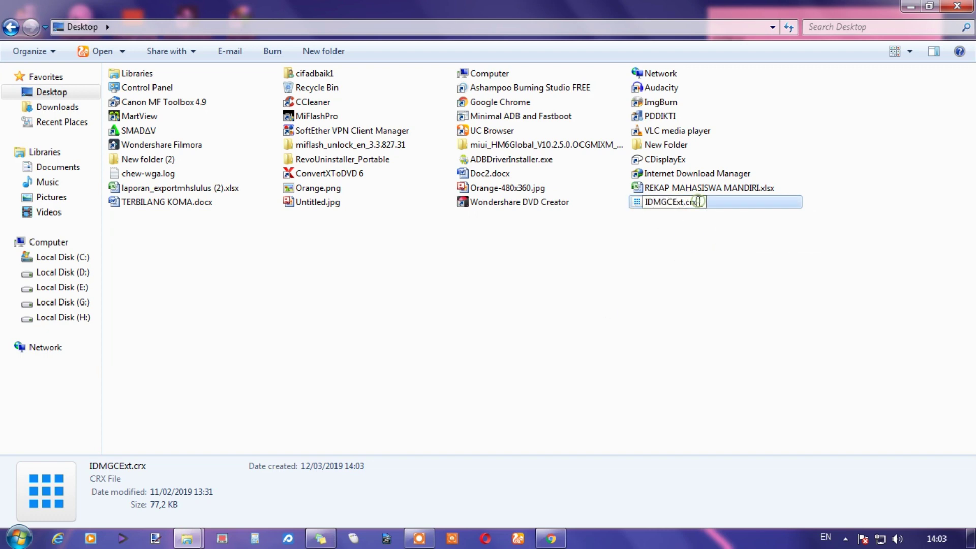
key(BackSpace)
key(BackSpace)
text(zi)
key(Return)
key(Return)
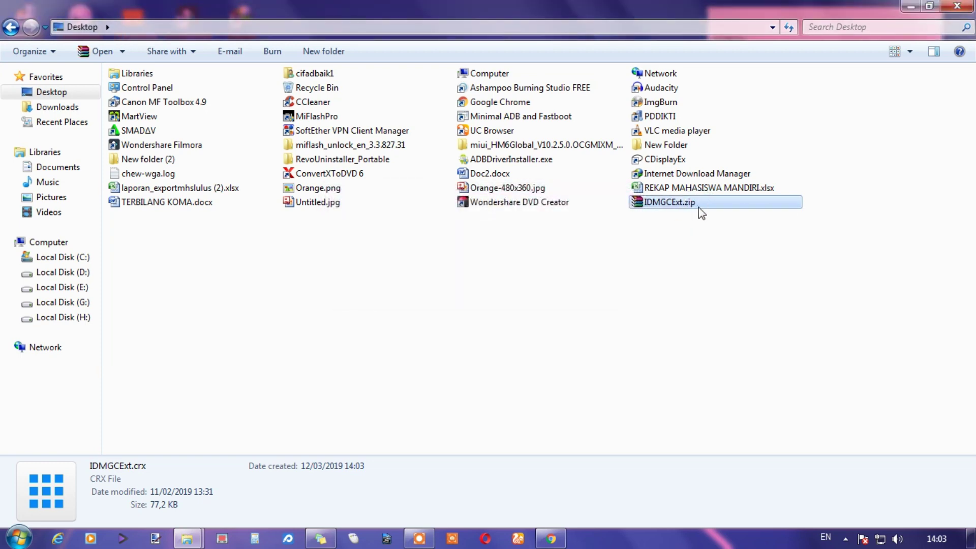
right_click(658, 208)
click(632, 236)
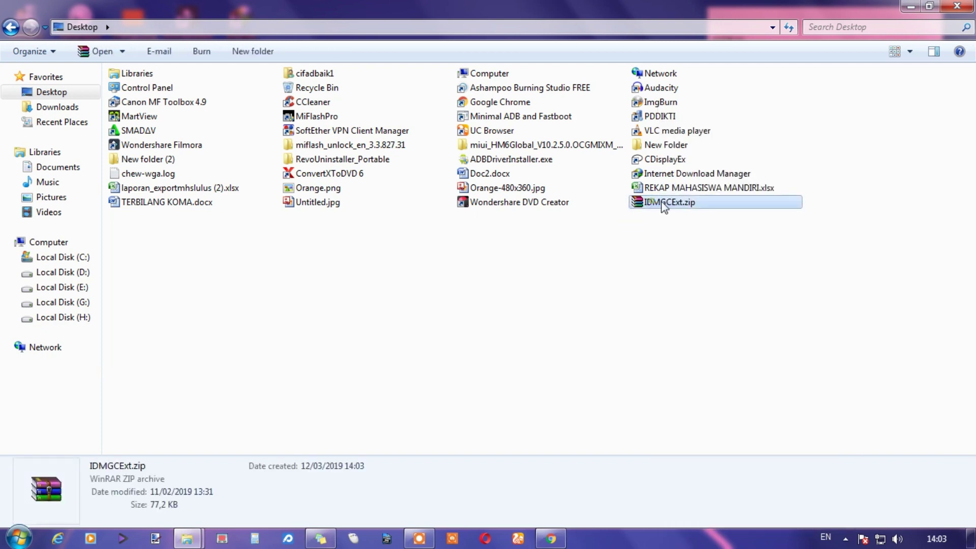
right_click(664, 208)
mouse_move(701, 192)
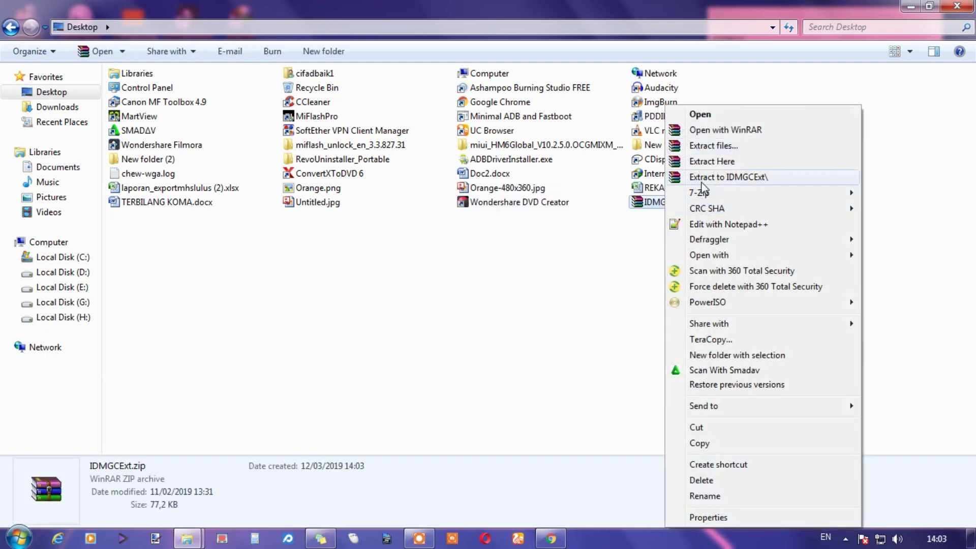
click(617, 273)
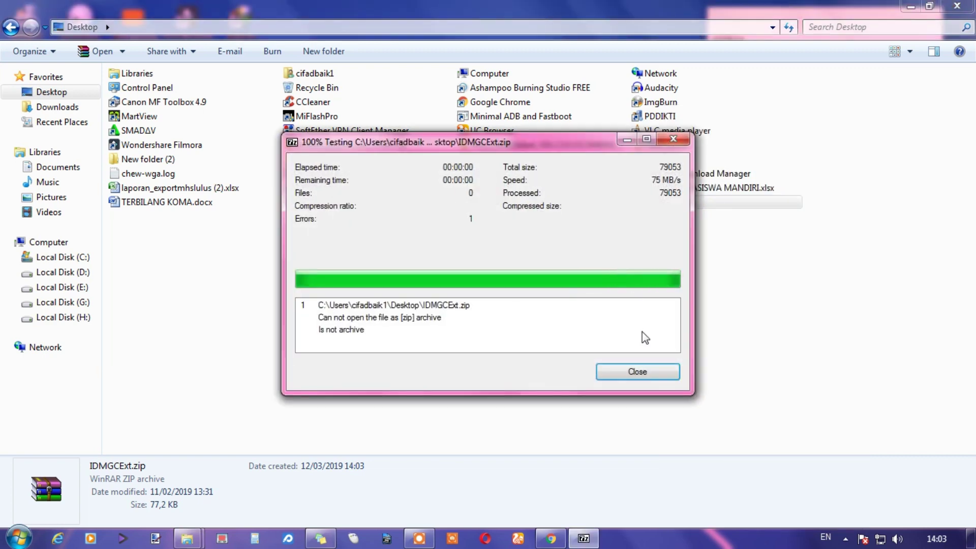
click(638, 372)
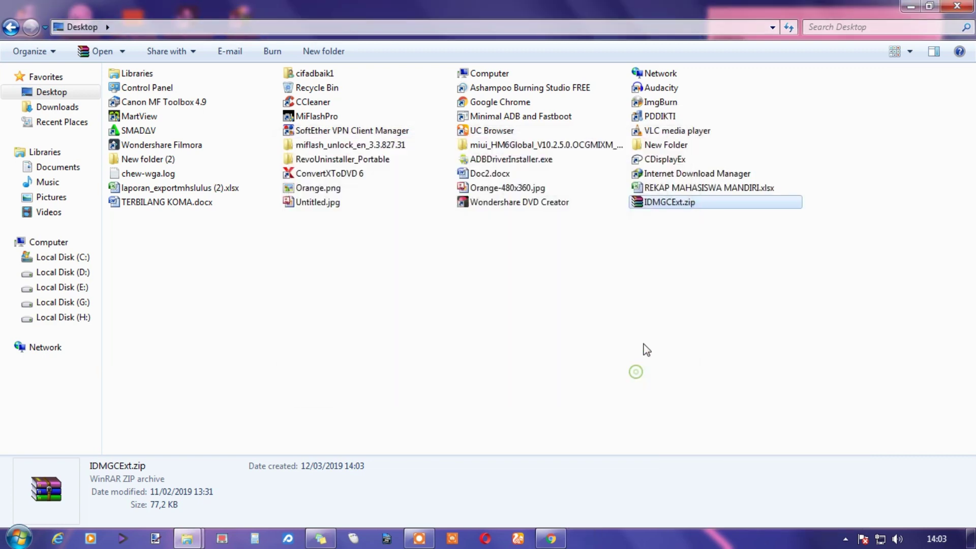
Extract IDMGCExt.zip on the Desktop into its own IDMGCExt folder
right_click(676, 206)
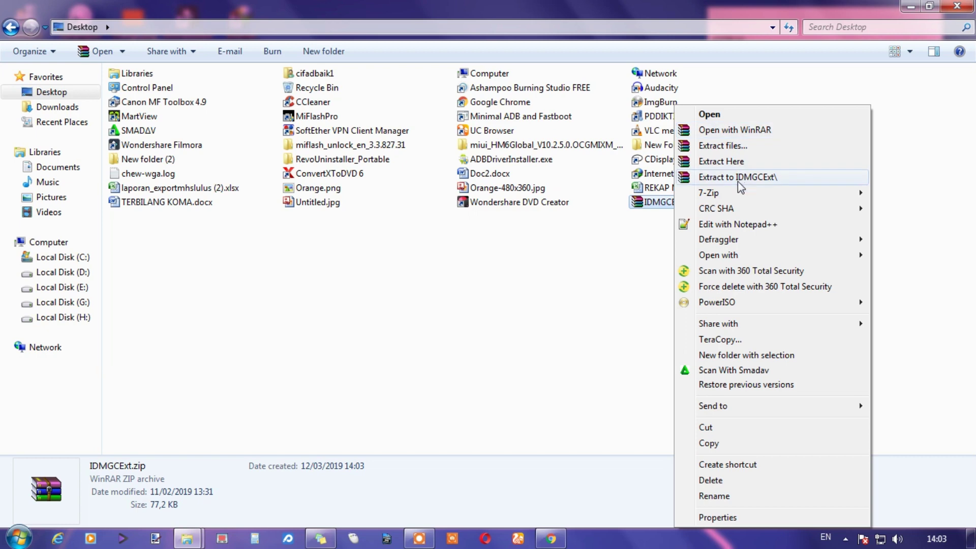
click(755, 178)
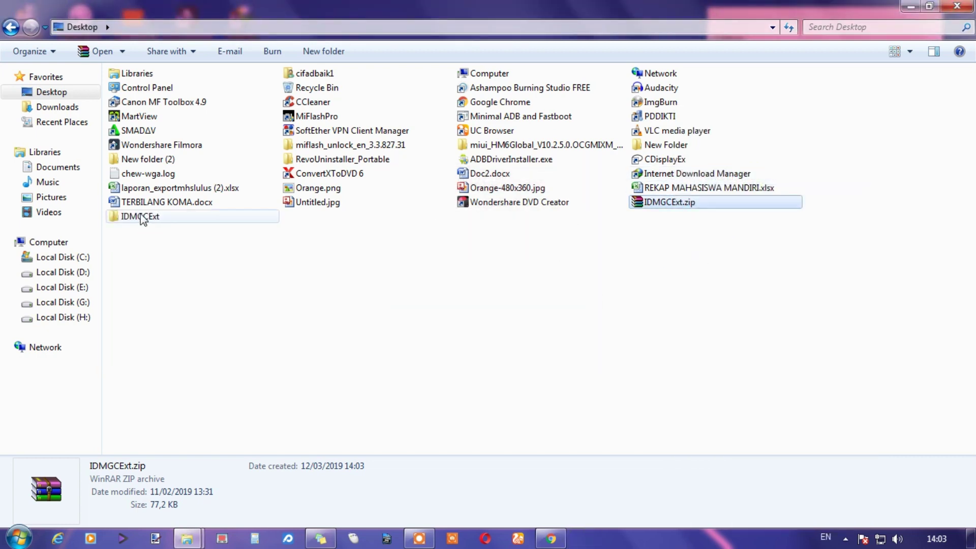
click(138, 217)
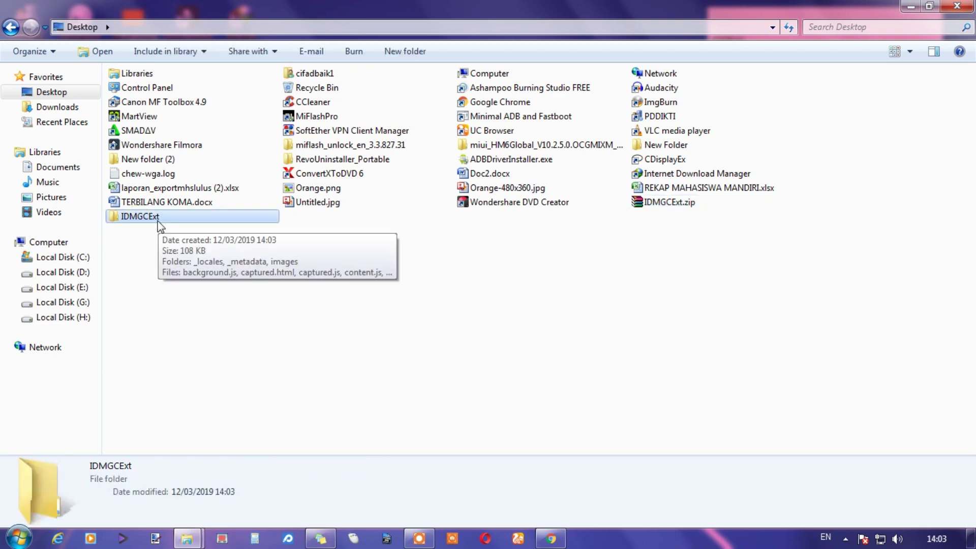
click(447, 321)
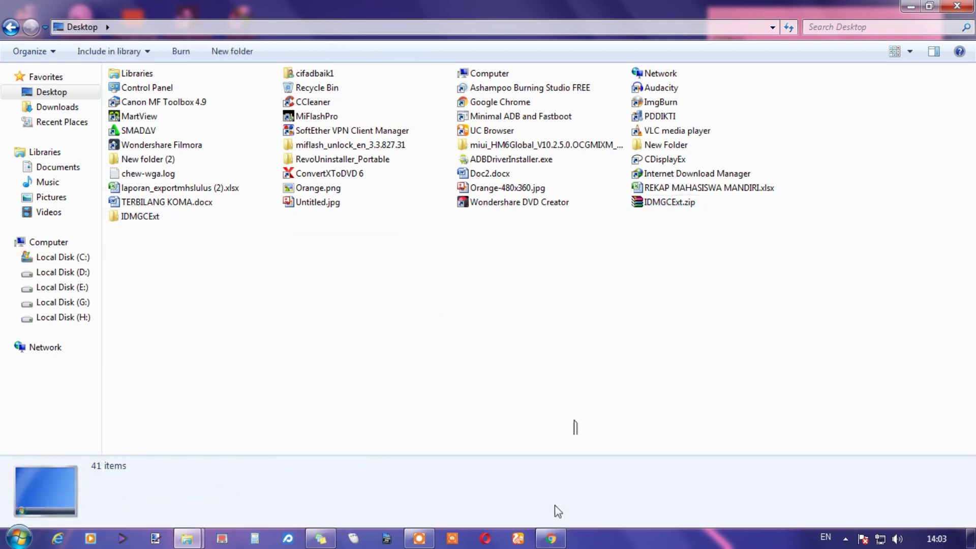
Switch to Chrome, load the Desktop's IDMGCExt folder as an unpacked extension, and close the welcome page it opens
mouse_move(551, 538)
click(549, 460)
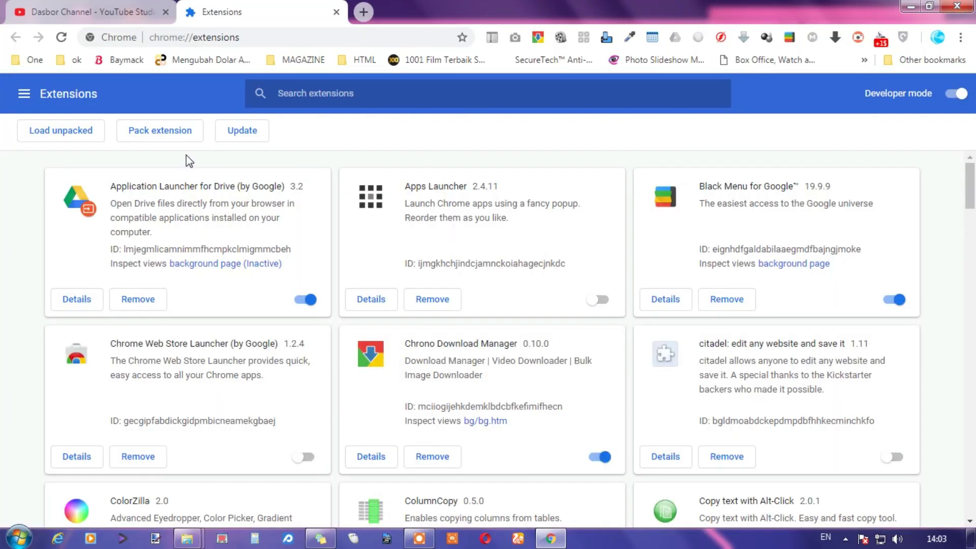
click(77, 133)
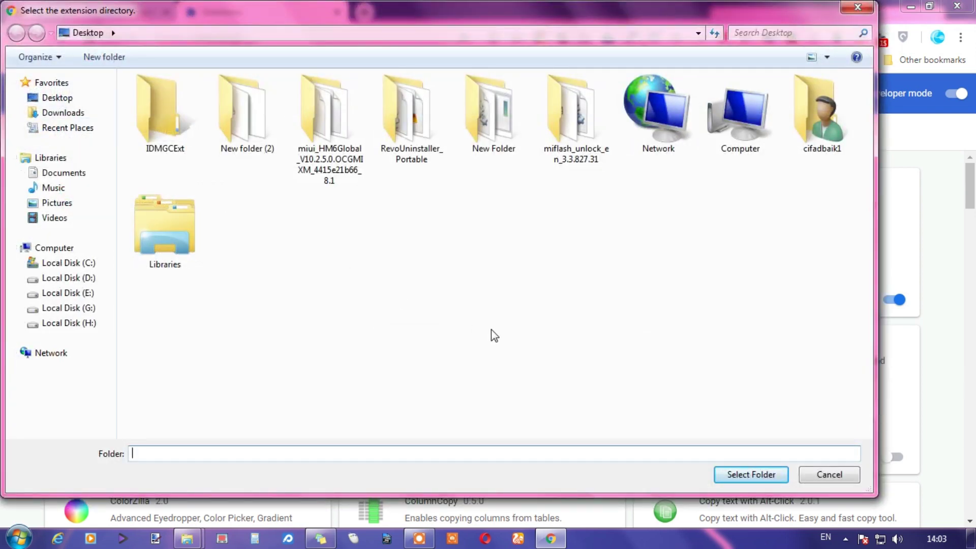
double_click(164, 118)
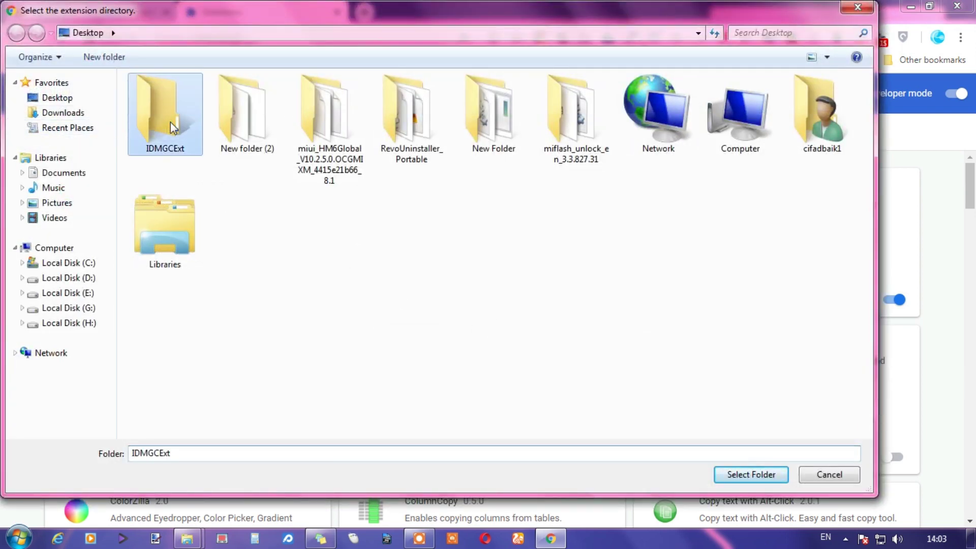
click(743, 476)
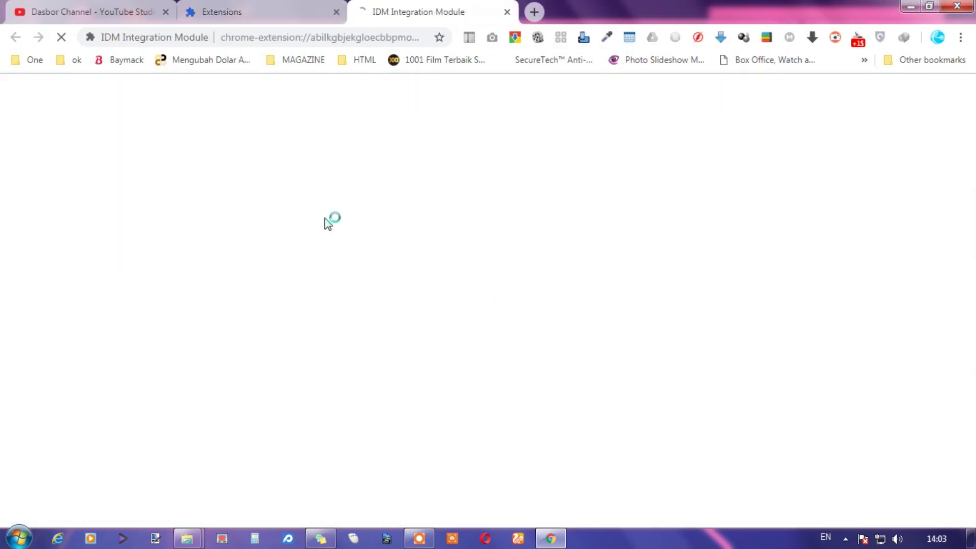
click(507, 12)
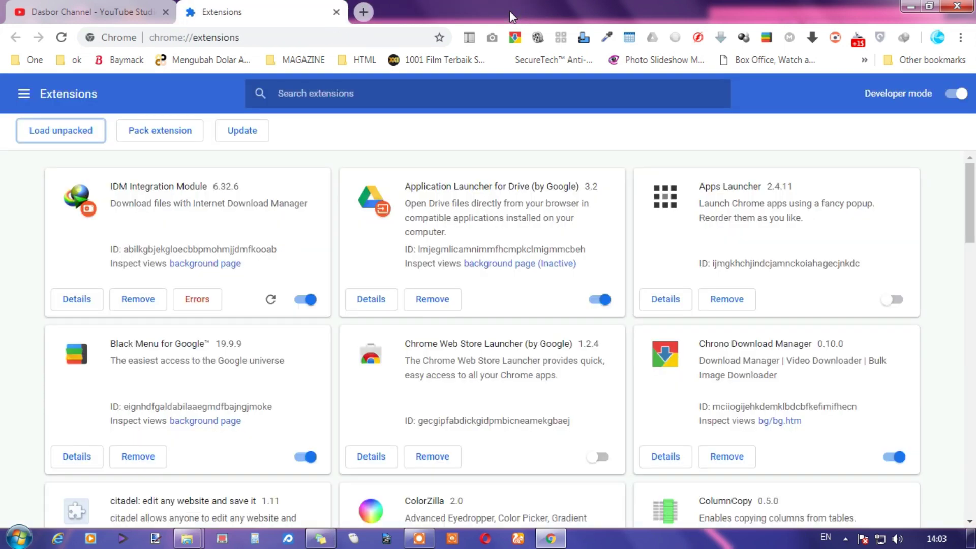
Clear all logged errors of the IDM Integration Module extension and return to the extensions list
click(195, 304)
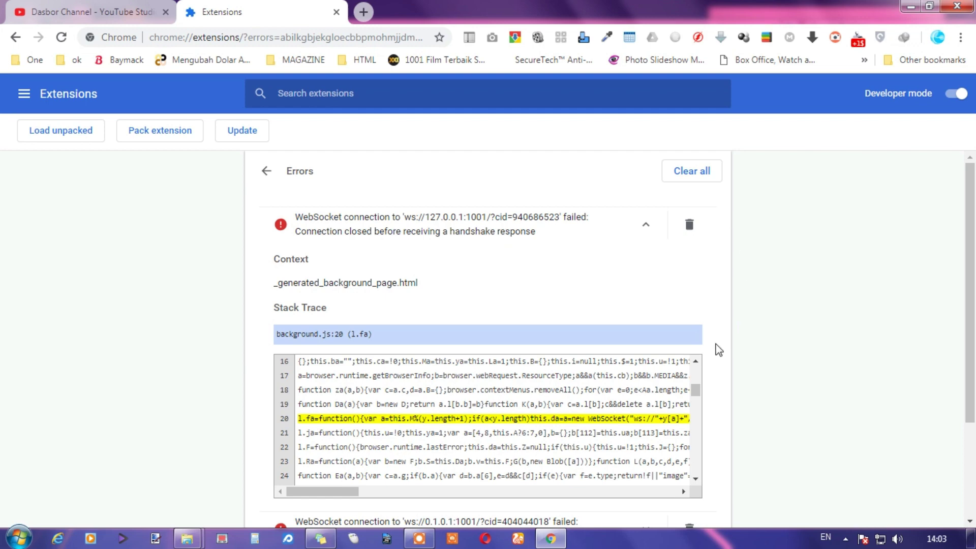
click(704, 173)
click(267, 171)
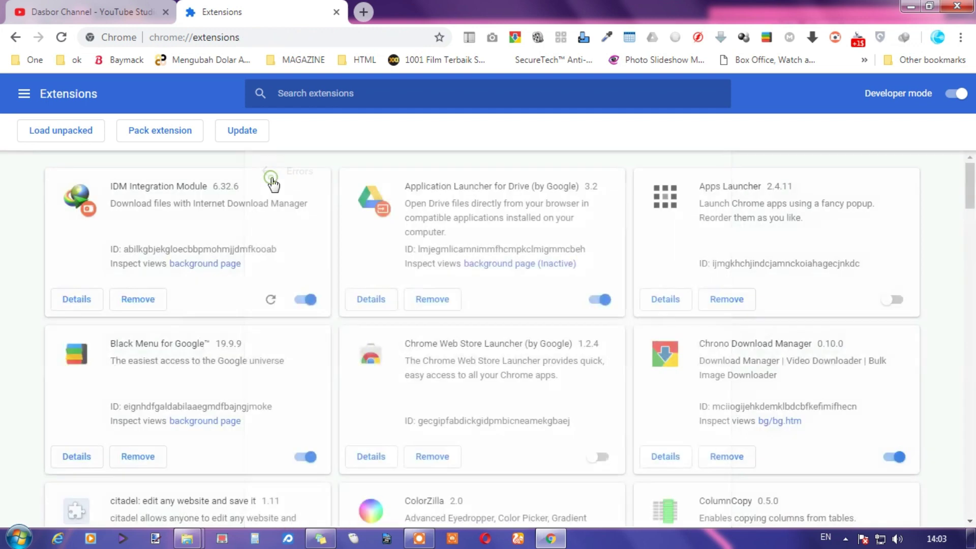
Open a new tab, close the YouTube Studio tab, and search the web for "yt"
click(364, 11)
click(105, 20)
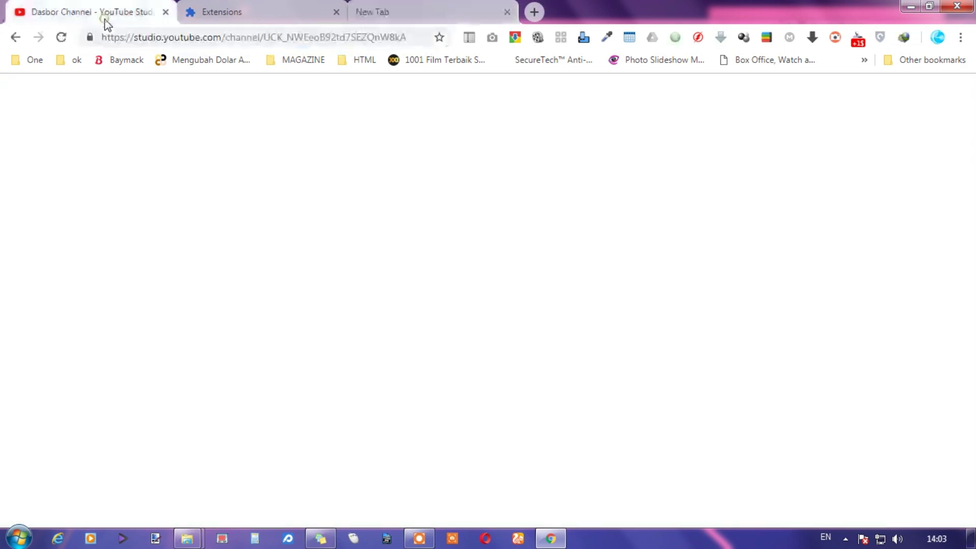
click(414, 13)
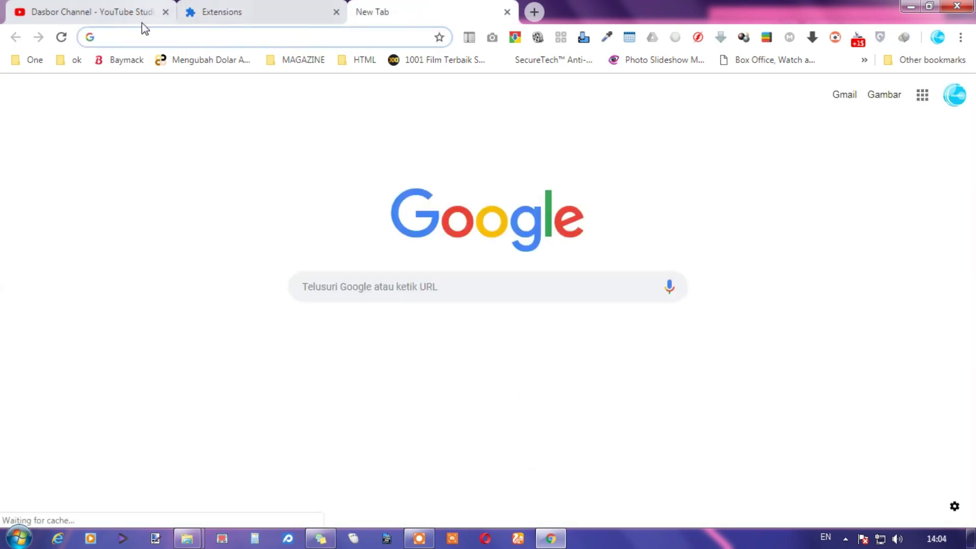
click(166, 11)
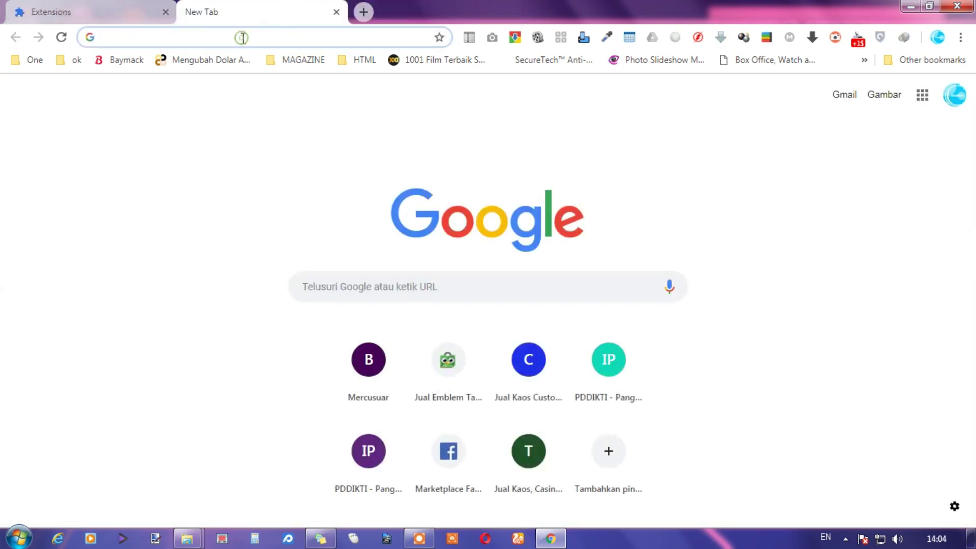
text(yt)
key(Return)
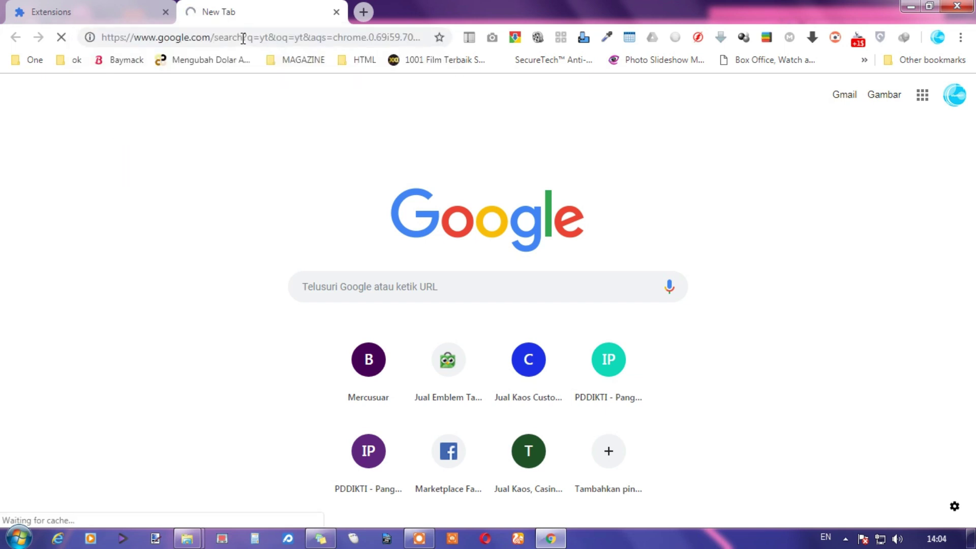
Open YouTube from the search results, play the Spider-Man: Into The Spider-Verse comparison video, and replace its tab with a new one
click(148, 203)
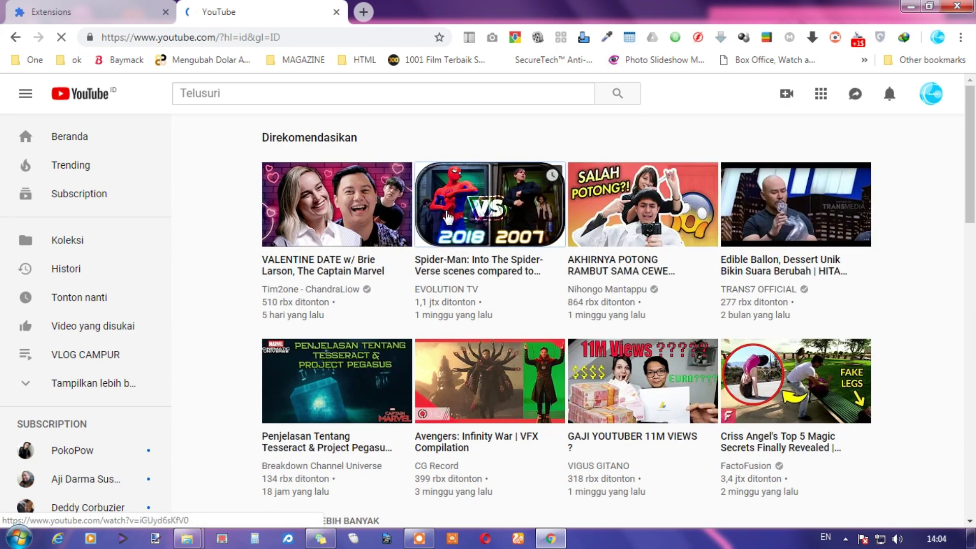
click(447, 217)
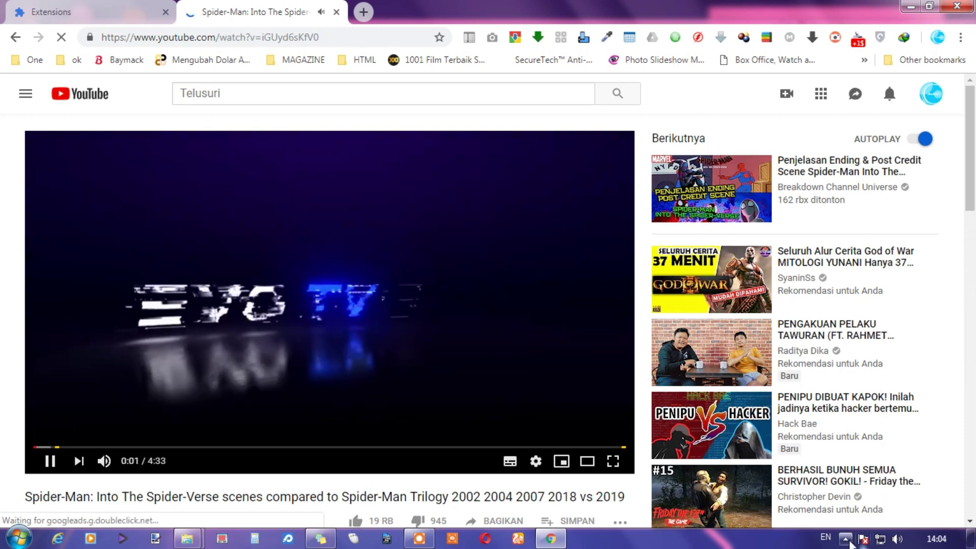
click(845, 539)
click(846, 540)
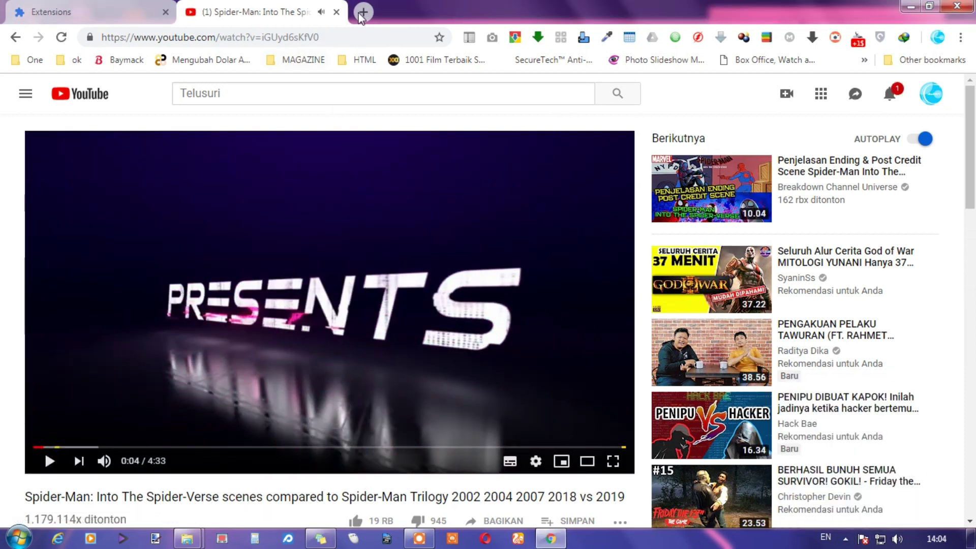
click(363, 12)
click(337, 12)
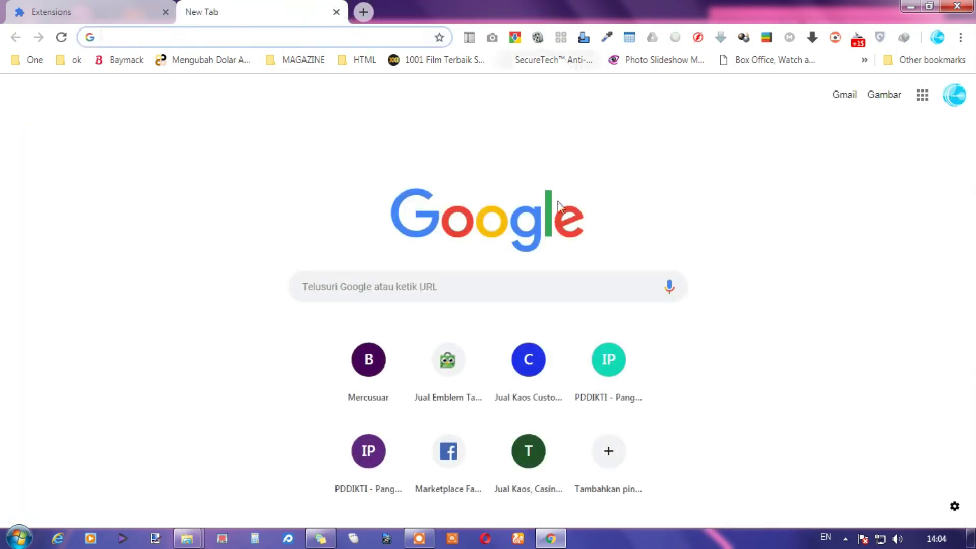
Remove the IDM Integration Module extension from Chrome without reporting abuse
right_click(765, 117)
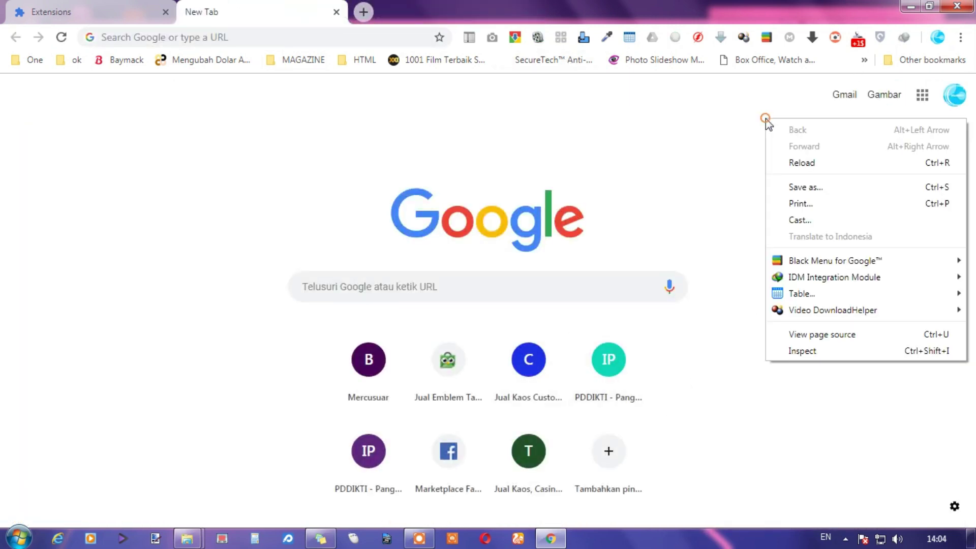
click(692, 119)
right_click(903, 39)
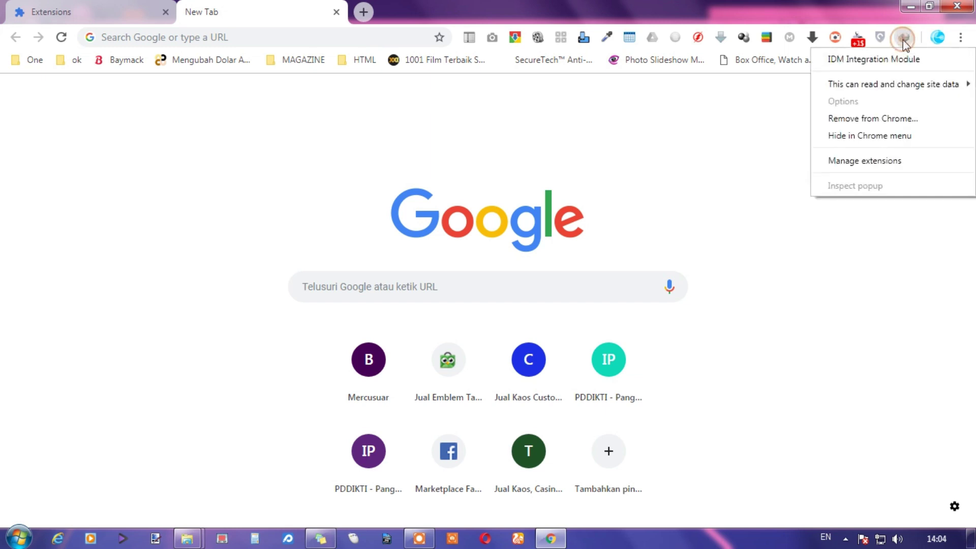
click(866, 120)
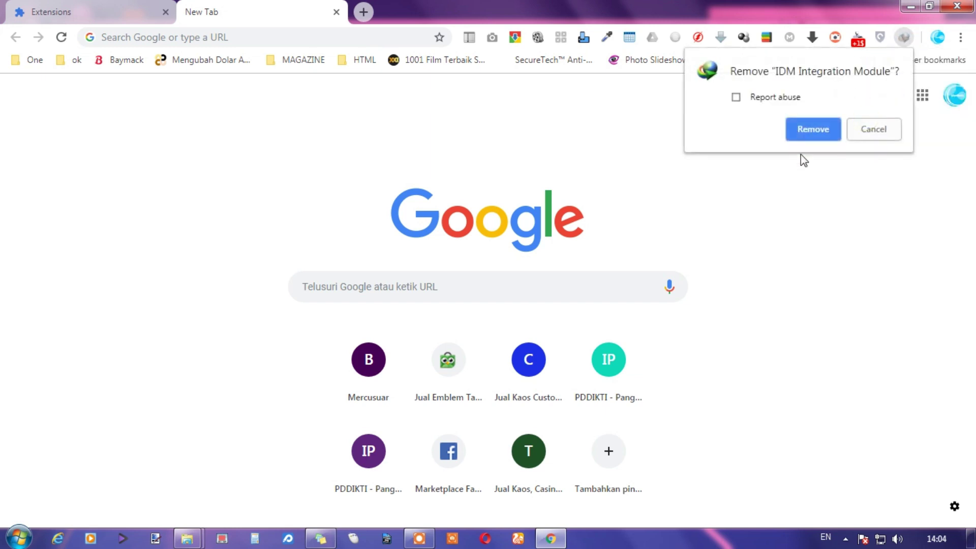
click(812, 129)
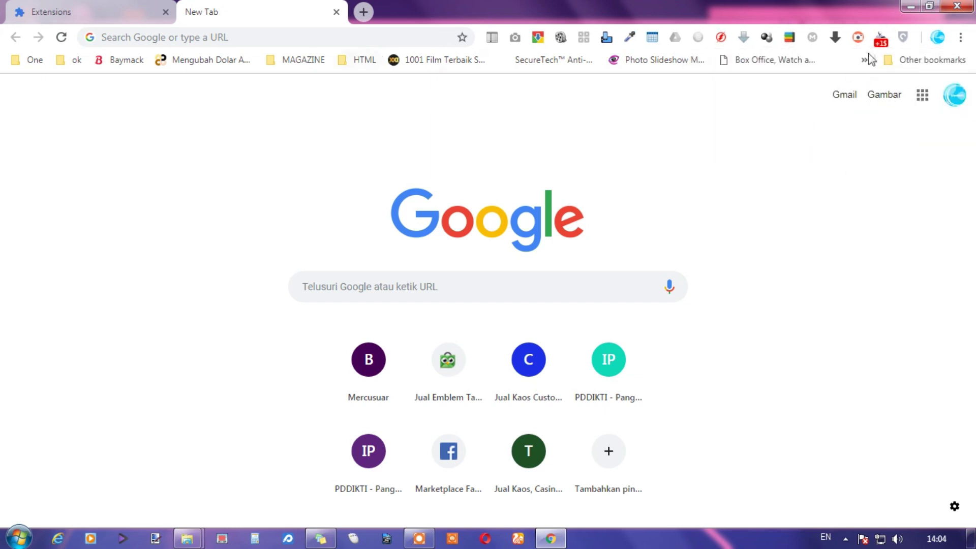
Close Chrome and the open Desktop and New folder (2) windows
click(957, 7)
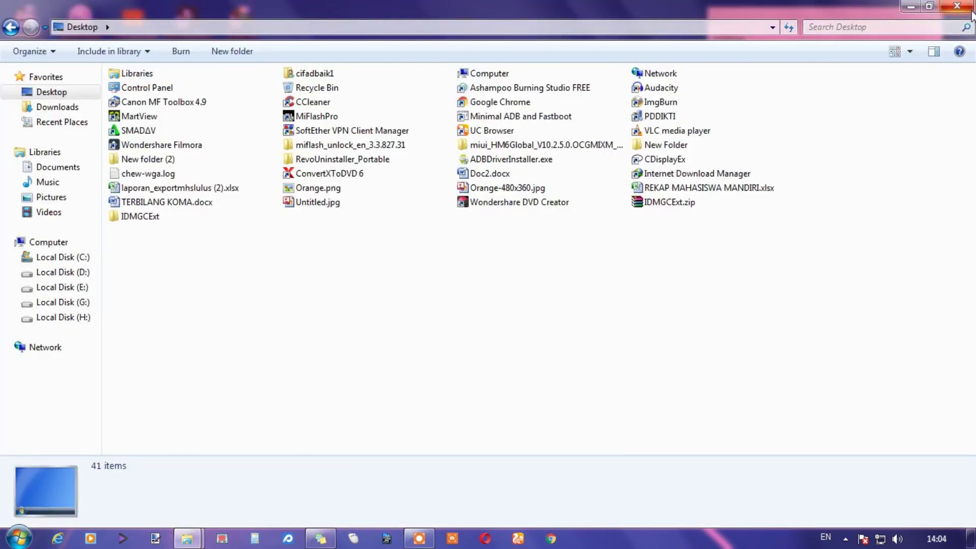
click(968, 7)
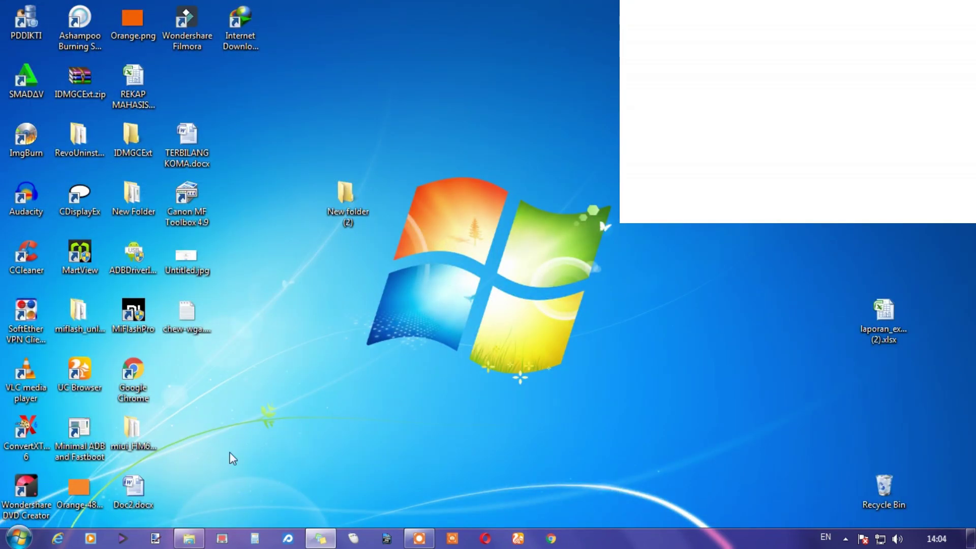
mouse_move(189, 538)
click(332, 448)
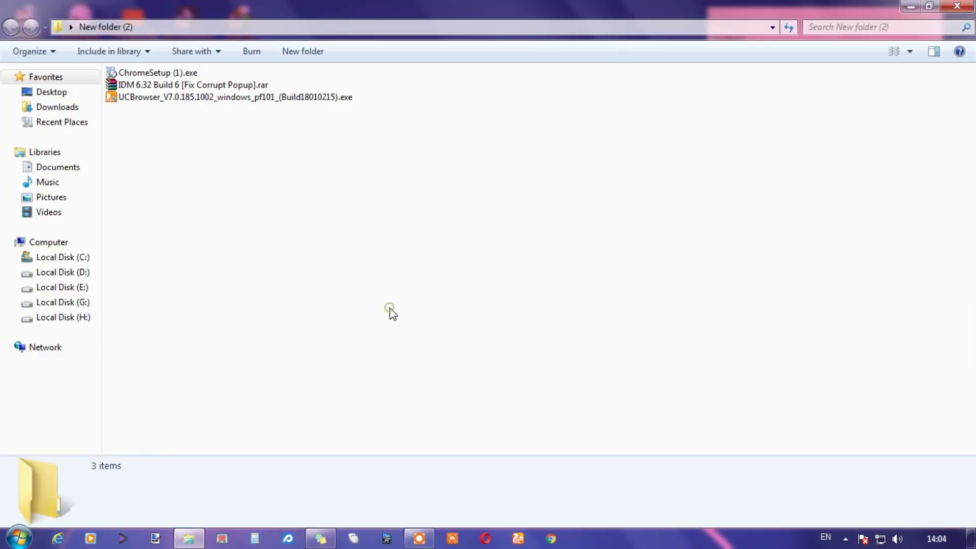
click(957, 6)
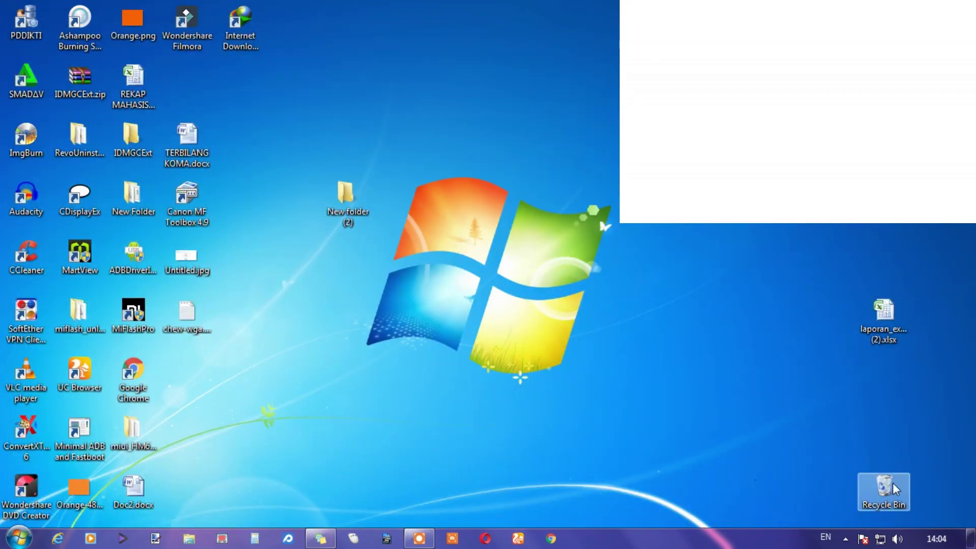
Empty the Recycle Bin, permanently deleting its items
right_click(867, 484)
click(880, 388)
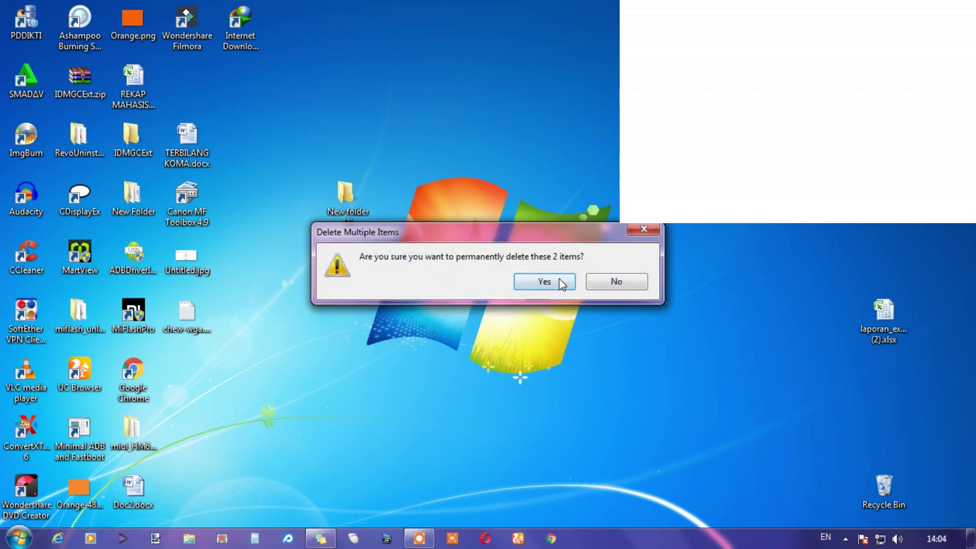
click(561, 284)
Exit Internet Download Manager running in the background
click(845, 538)
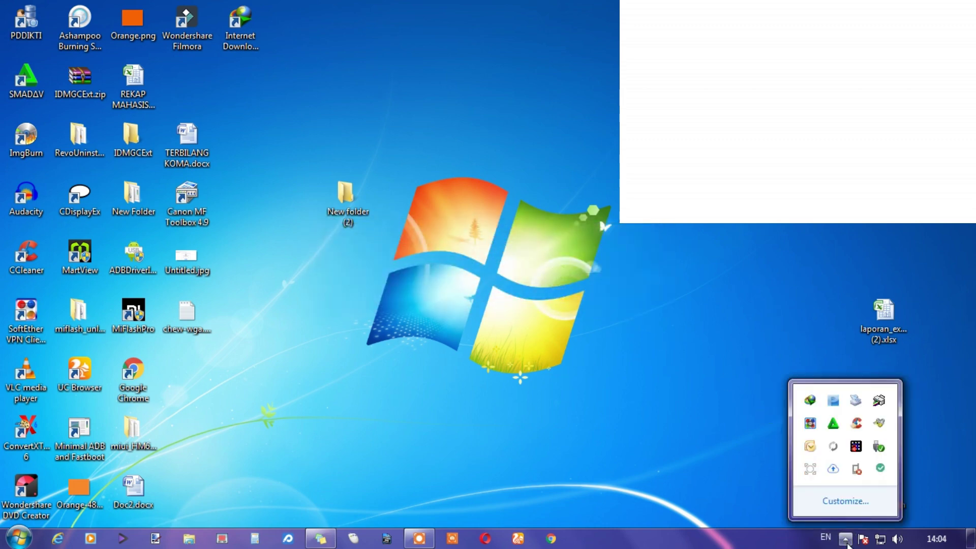
right_click(810, 399)
click(829, 386)
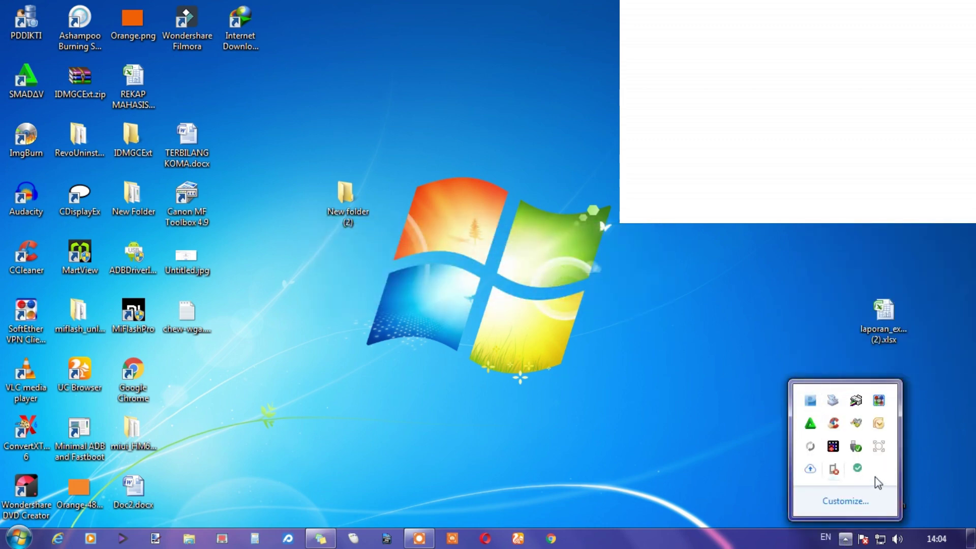
click(624, 409)
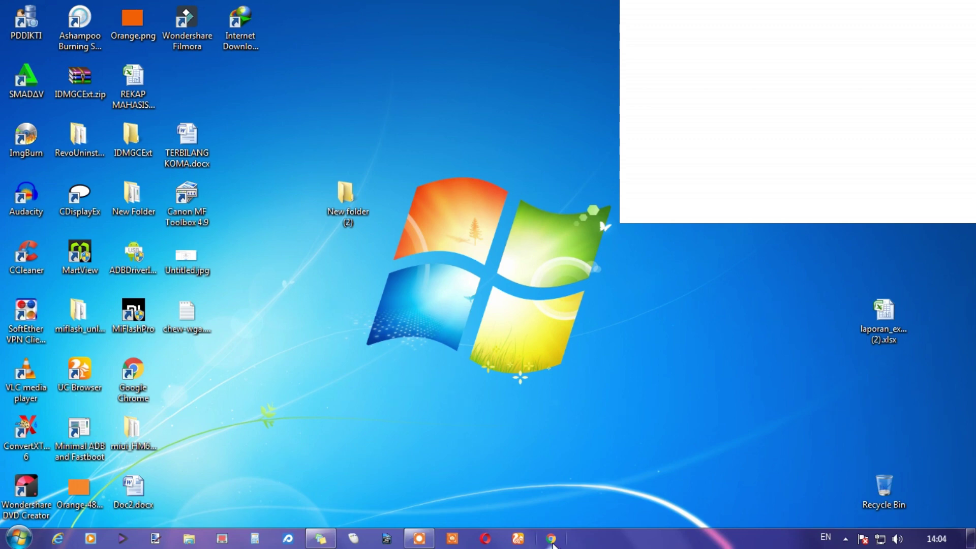
Refresh the desktop and launch RevoUPort.exe from the RevoUninstaller_Portable folder
right_click(511, 146)
click(538, 189)
double_click(95, 146)
double_click(152, 168)
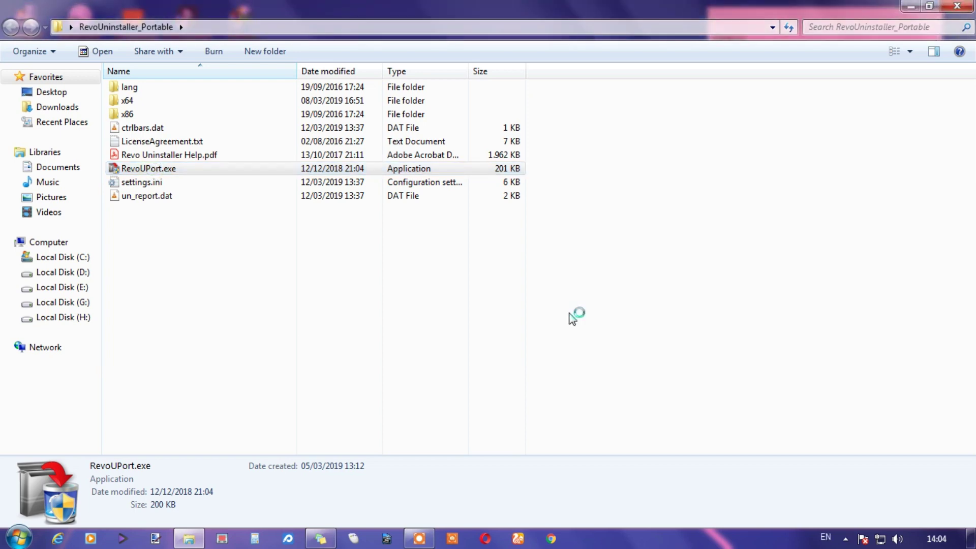
click(219, 289)
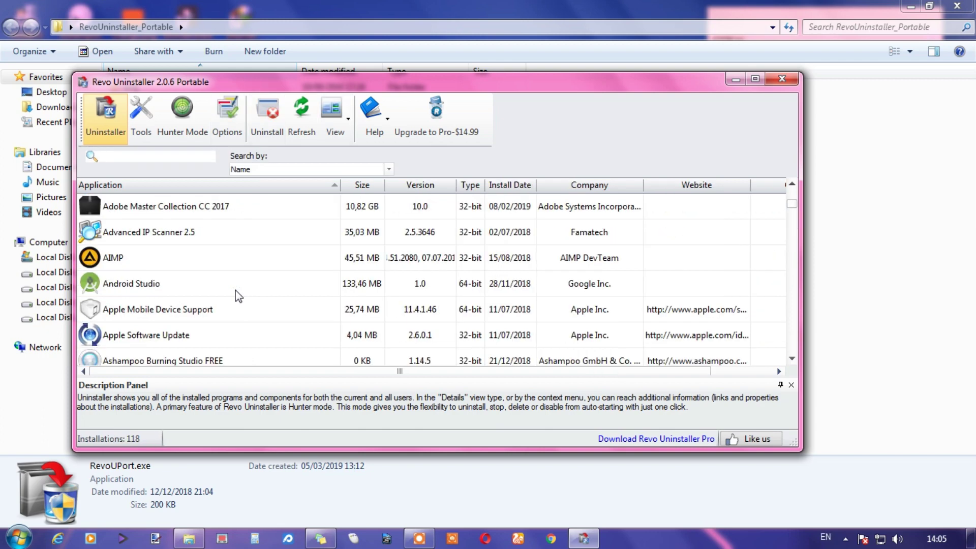
Uninstall Google Chrome together with its browsing data, and skip the scan for leftovers
click(169, 289)
scroll(168, 288, down, 7)
scroll(169, 289, up, 2)
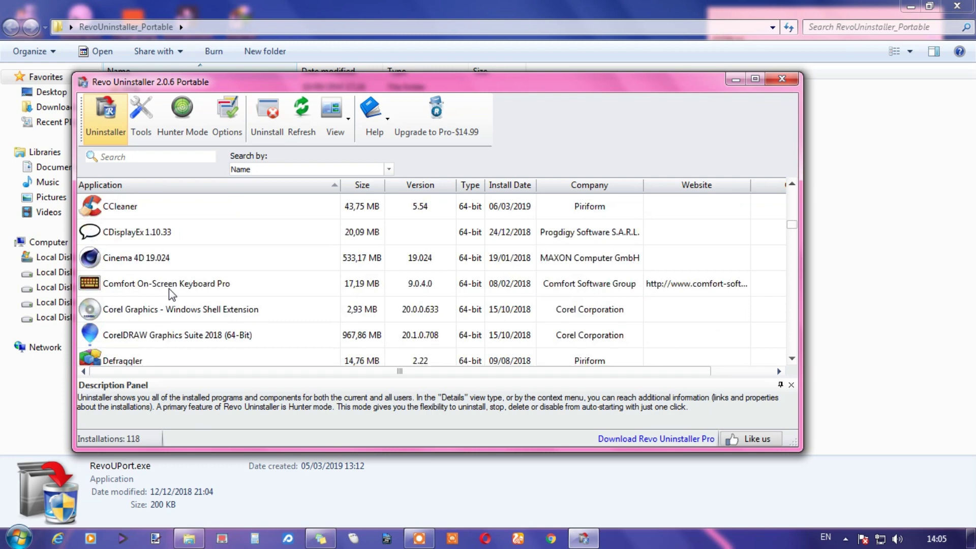
click(169, 288)
scroll(174, 294, down, 7)
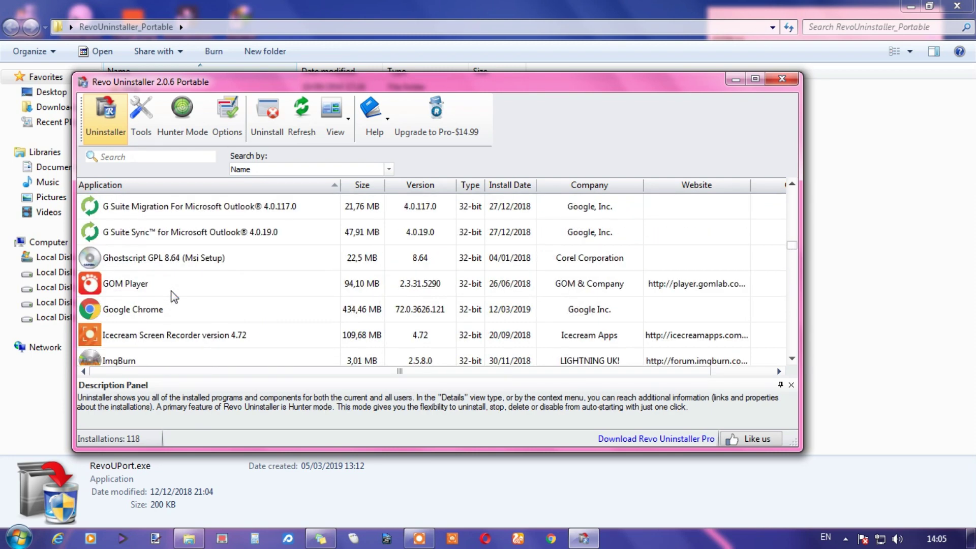
click(117, 232)
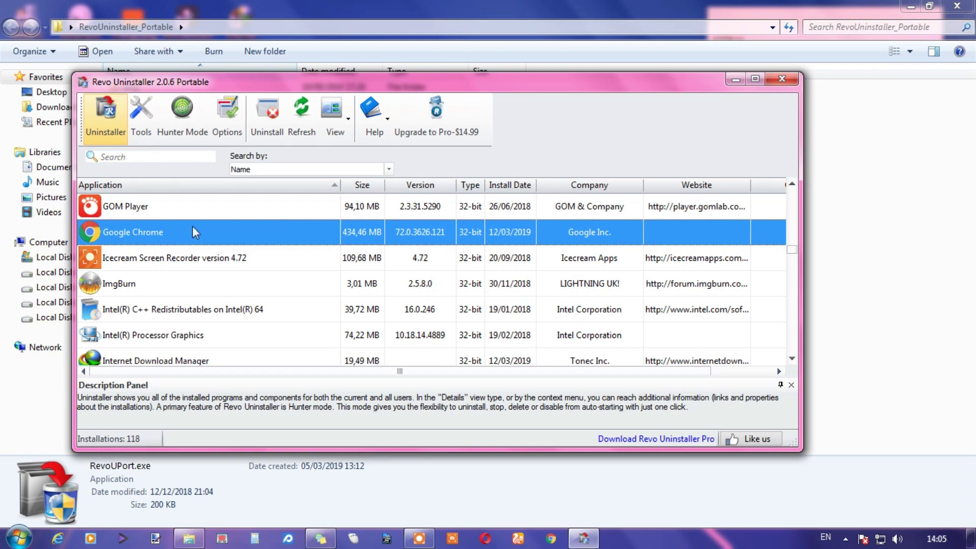
click(276, 119)
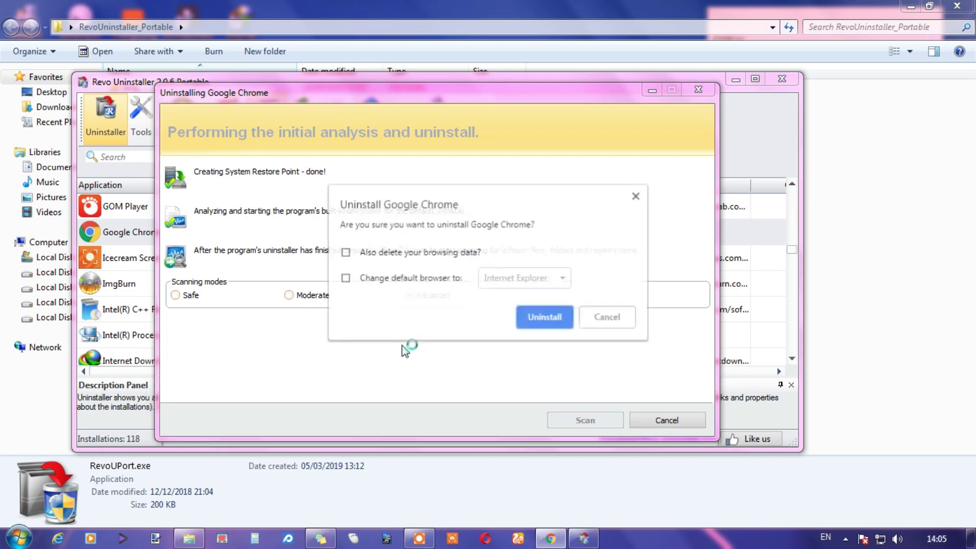
click(389, 252)
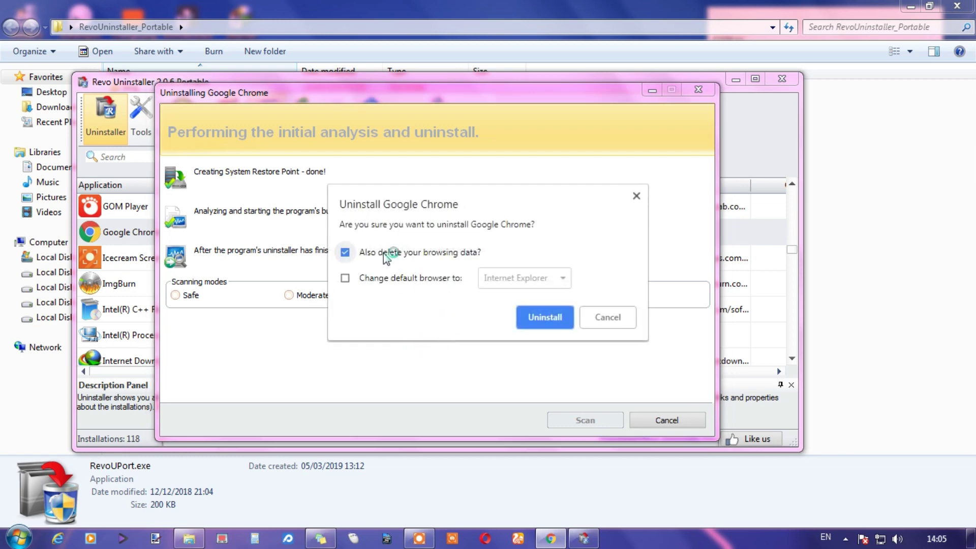
click(546, 318)
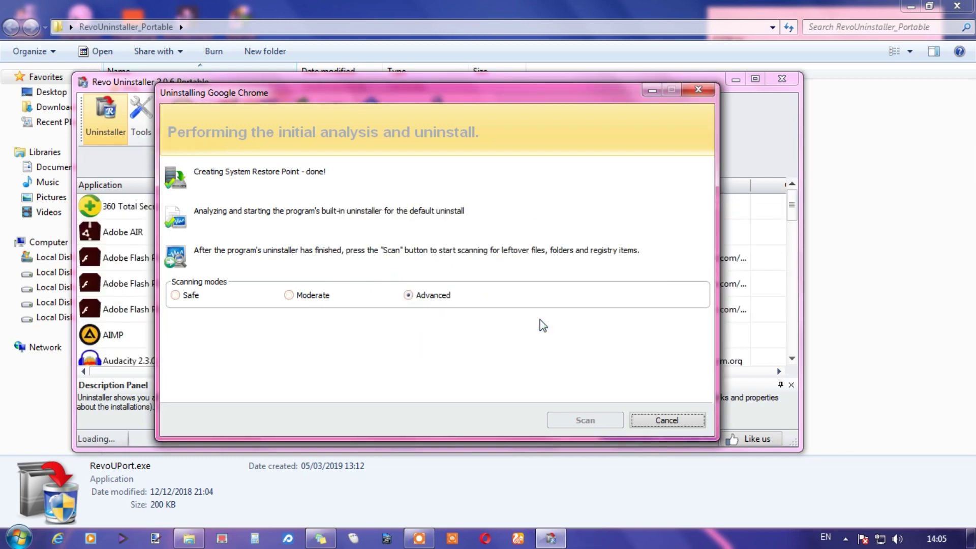
click(655, 422)
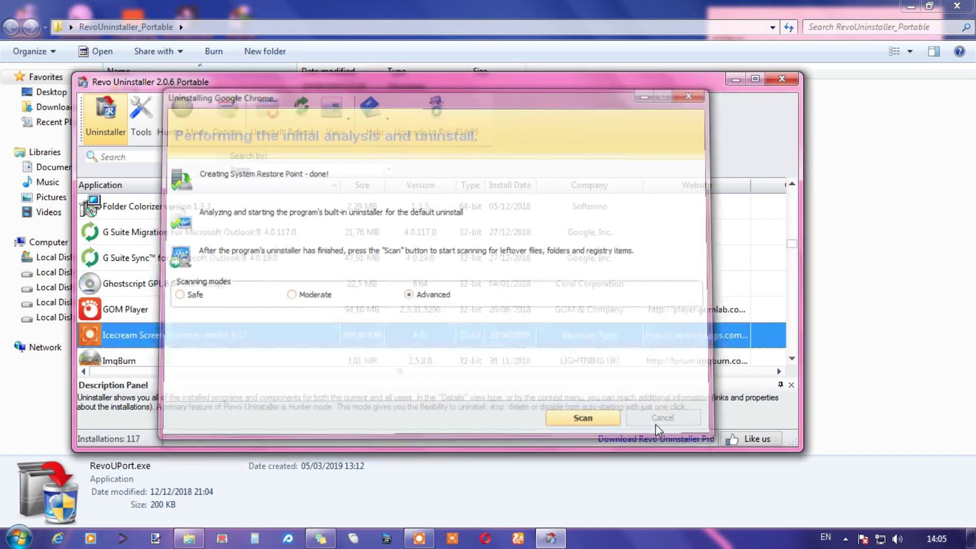
Look through the installed programs for UC Browser and filter the list by "uc"
click(204, 312)
scroll(203, 312, down, 6)
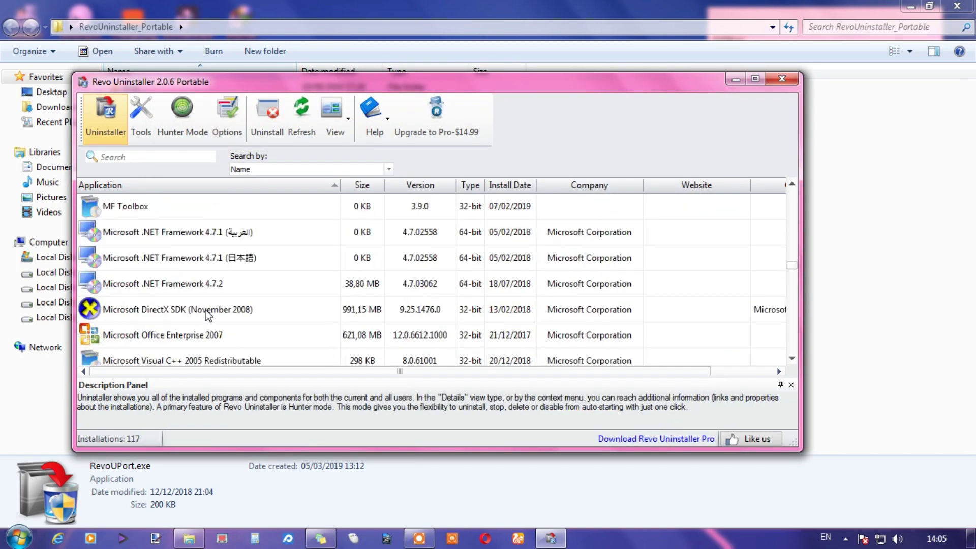
scroll(205, 314, up, 4)
scroll(207, 315, down, 3)
scroll(206, 311, down, 12)
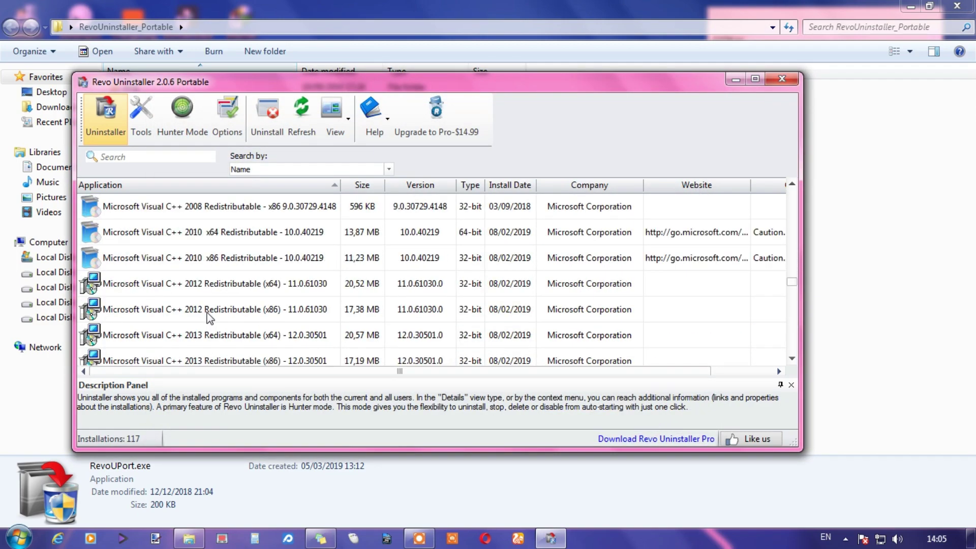
scroll(207, 316, down, 12)
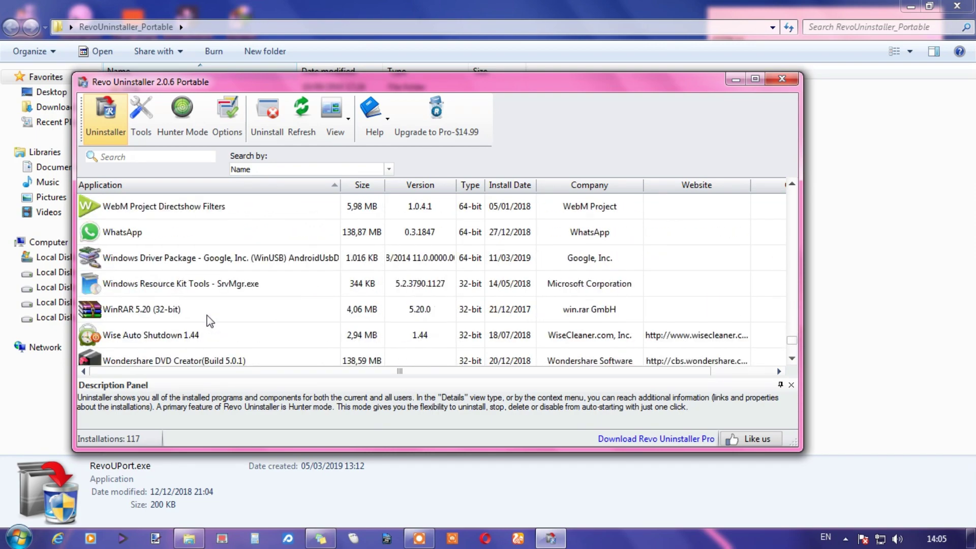
scroll(207, 316, up, 3)
scroll(207, 321, up, 2)
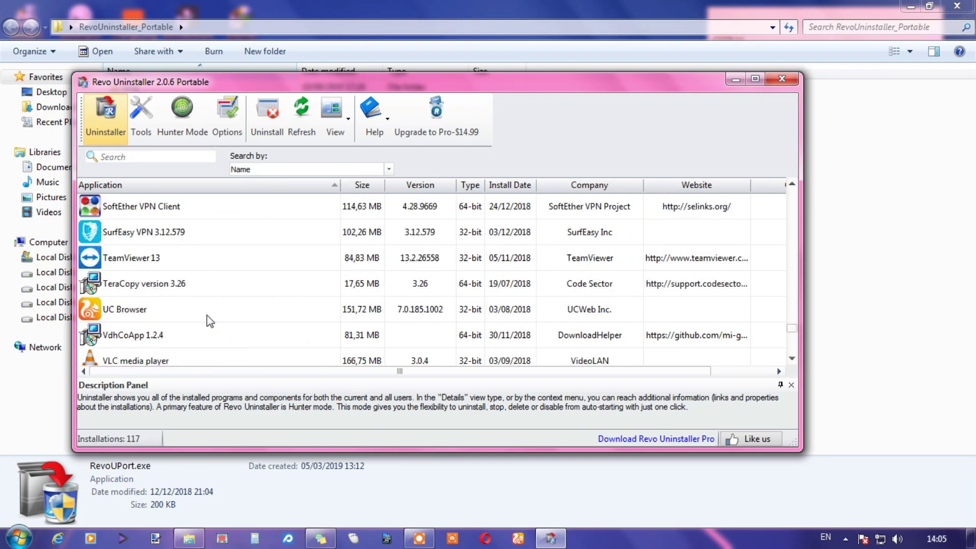
click(180, 157)
text(uc)
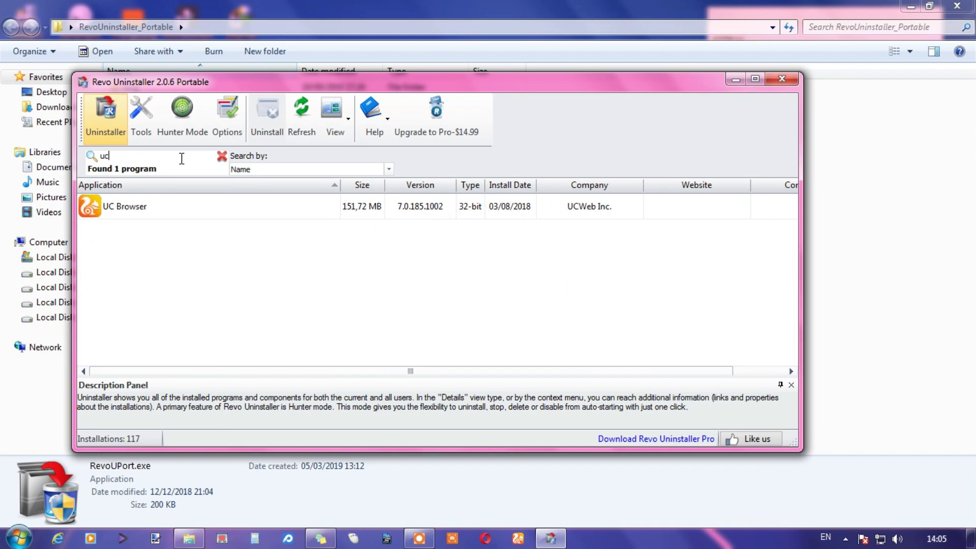
Uninstall UC Browser, closing the two uninstall feedback pages and finishing its uninstaller
click(128, 210)
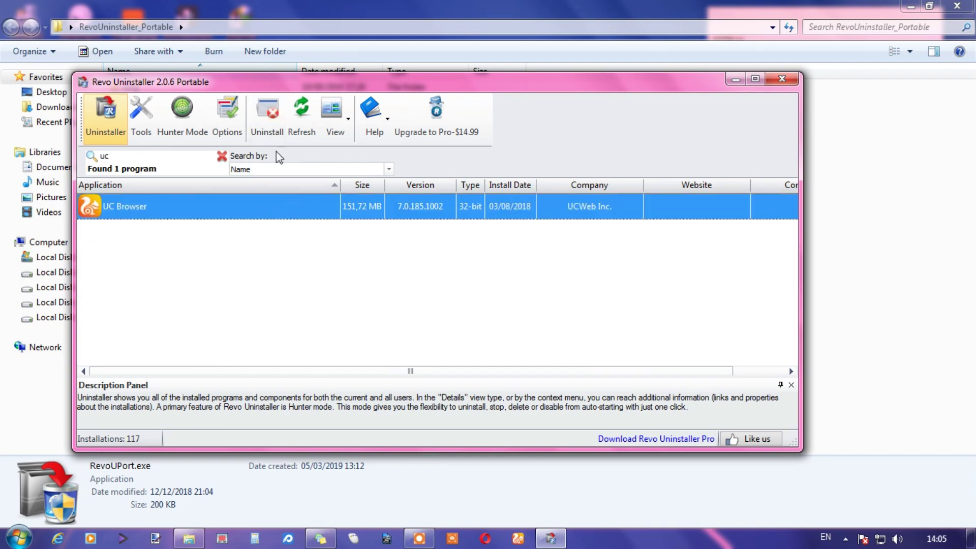
click(277, 121)
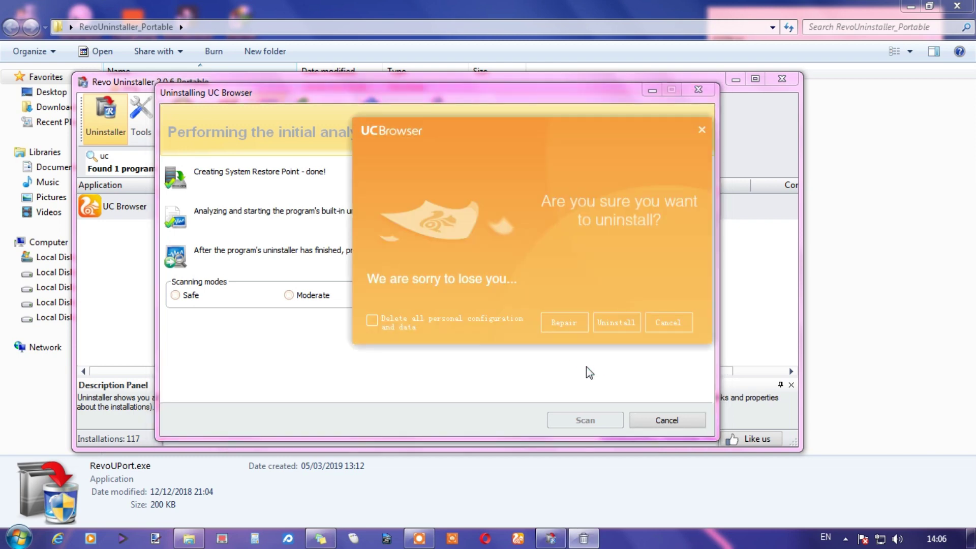
click(613, 325)
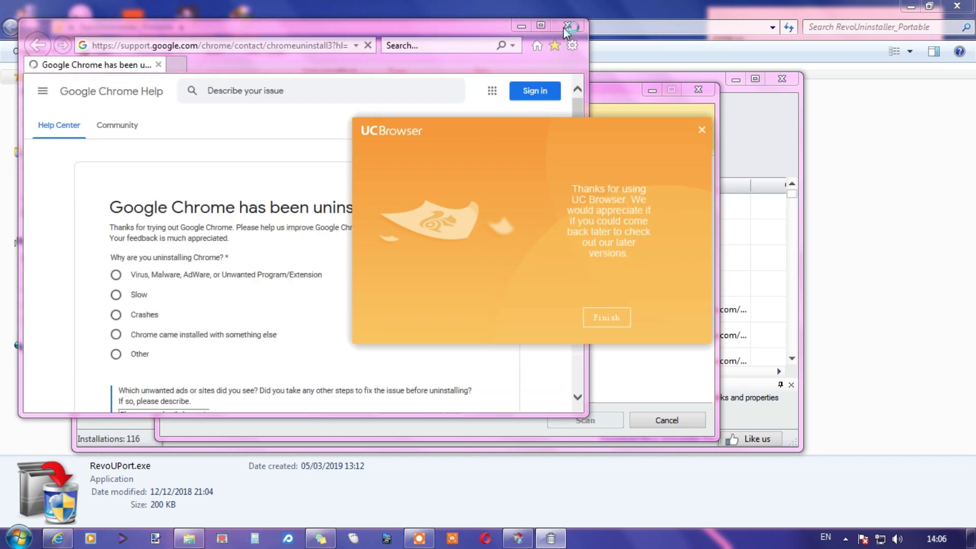
click(565, 28)
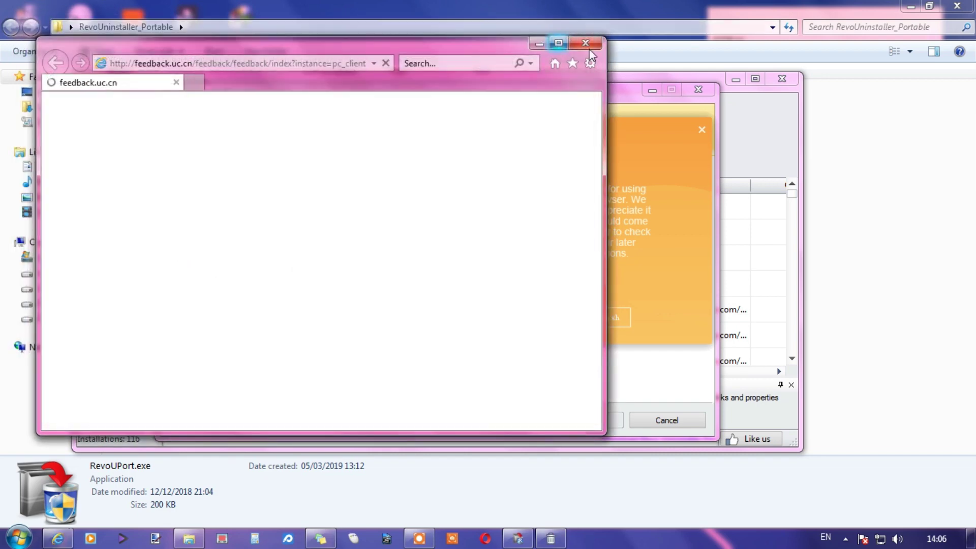
click(588, 45)
click(603, 320)
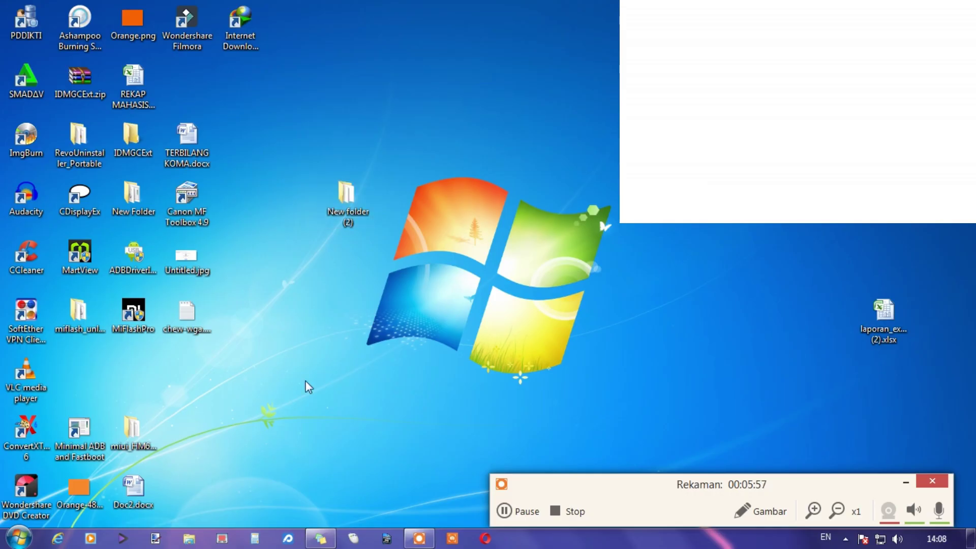
View the setup files stored in New folder (2) on the desktop, and return to the desktop
double_click(348, 199)
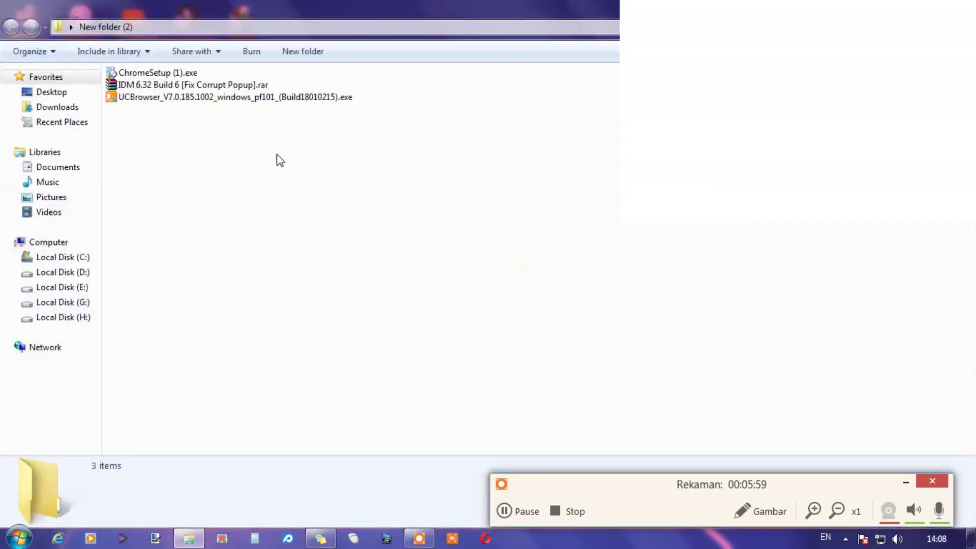
click(162, 73)
click(283, 191)
click(845, 536)
click(492, 340)
key(super+d)
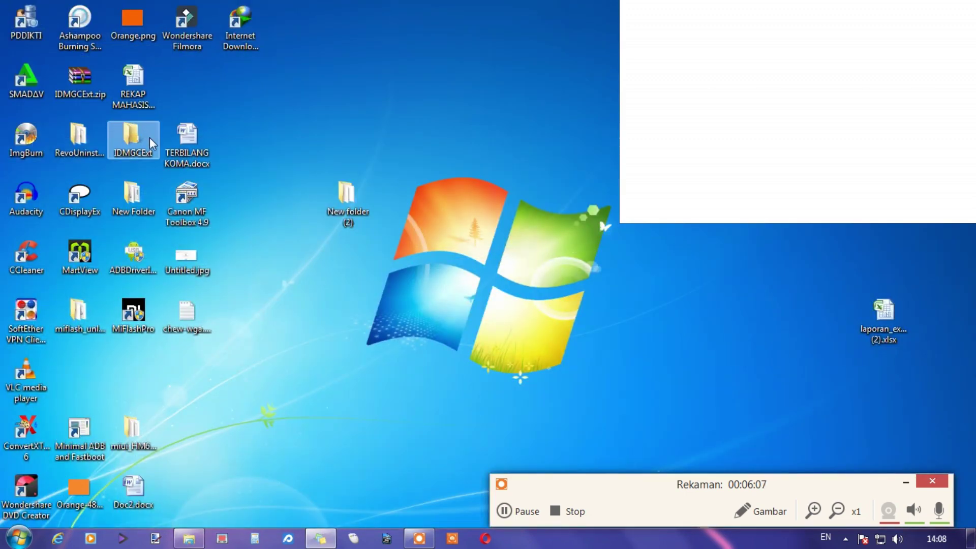
click(131, 102)
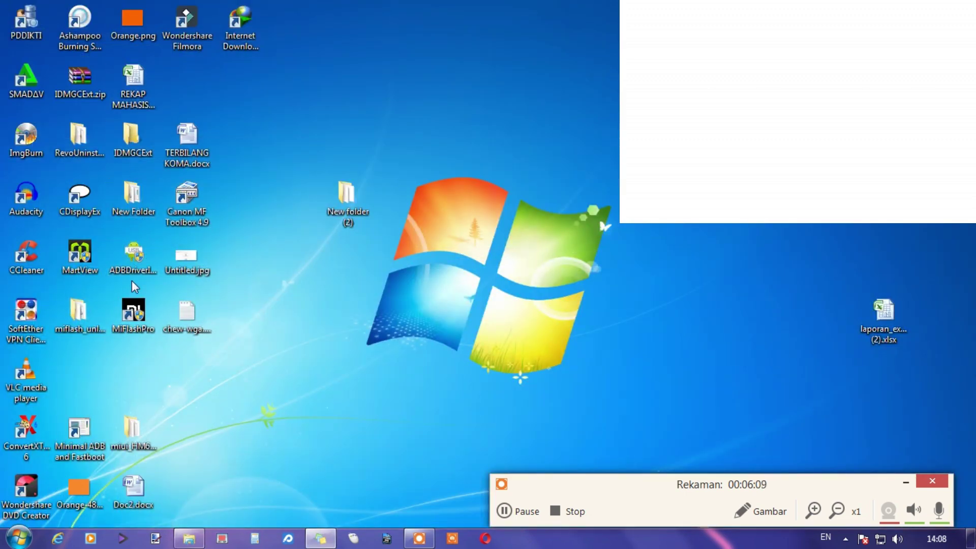
click(131, 127)
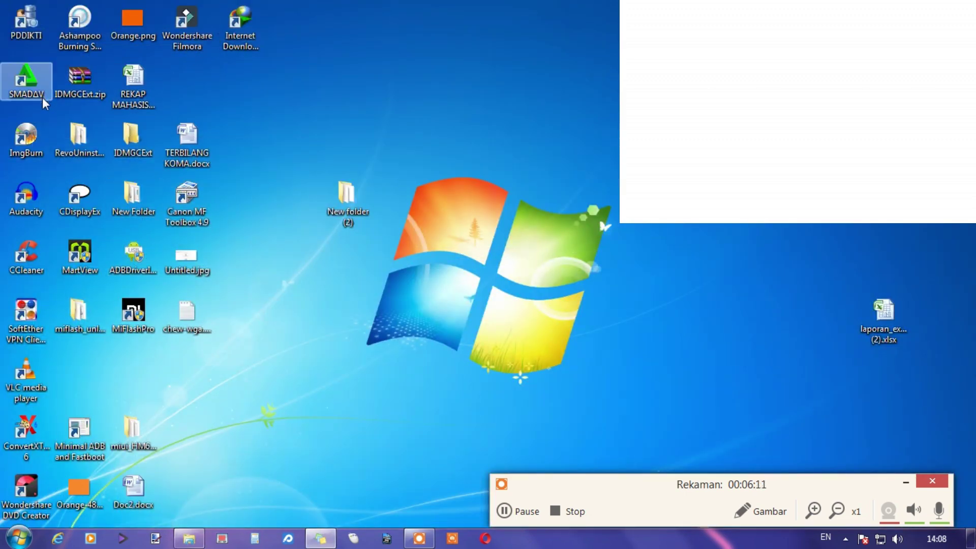
Launch RevoUPort.exe from the RevoUninstaller_Portable folder and filter the installed programs by "inter"
double_click(74, 153)
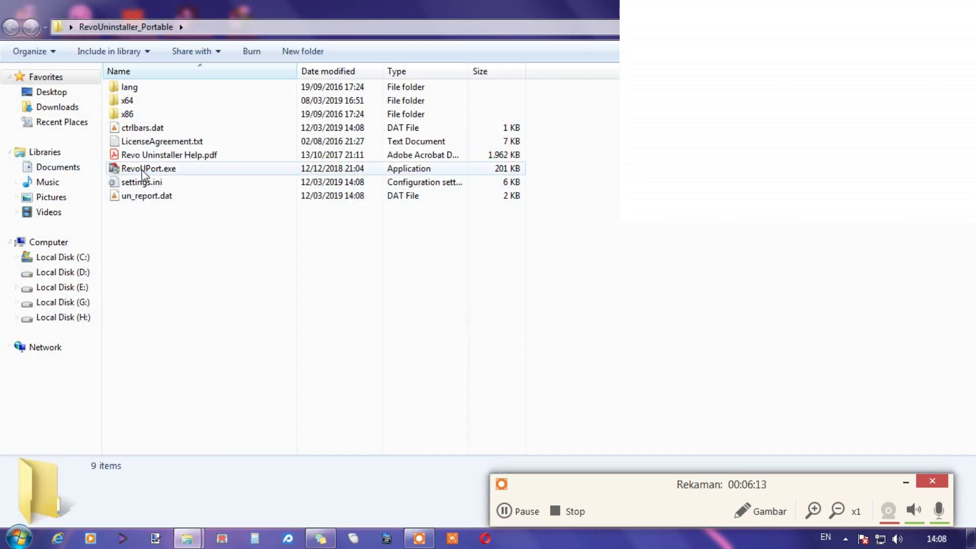
click(142, 168)
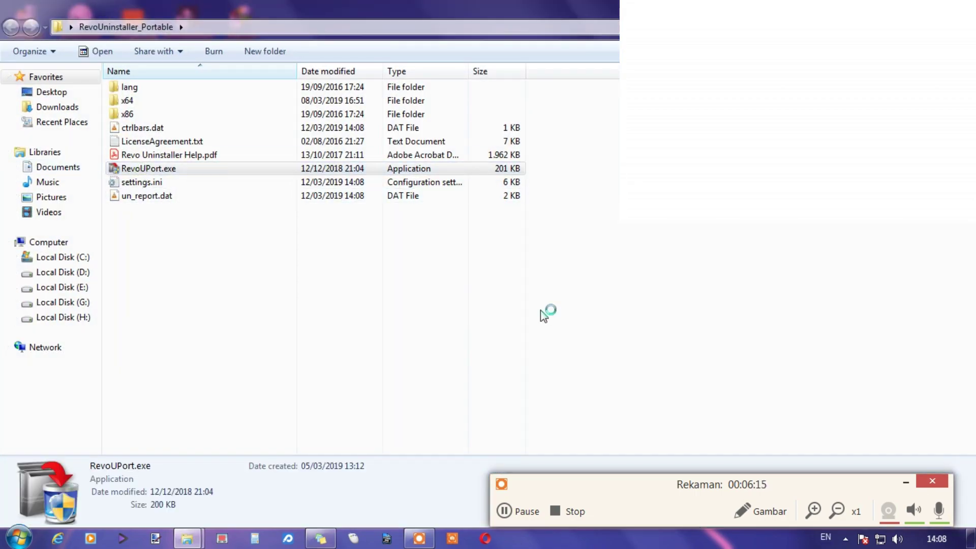
click(163, 321)
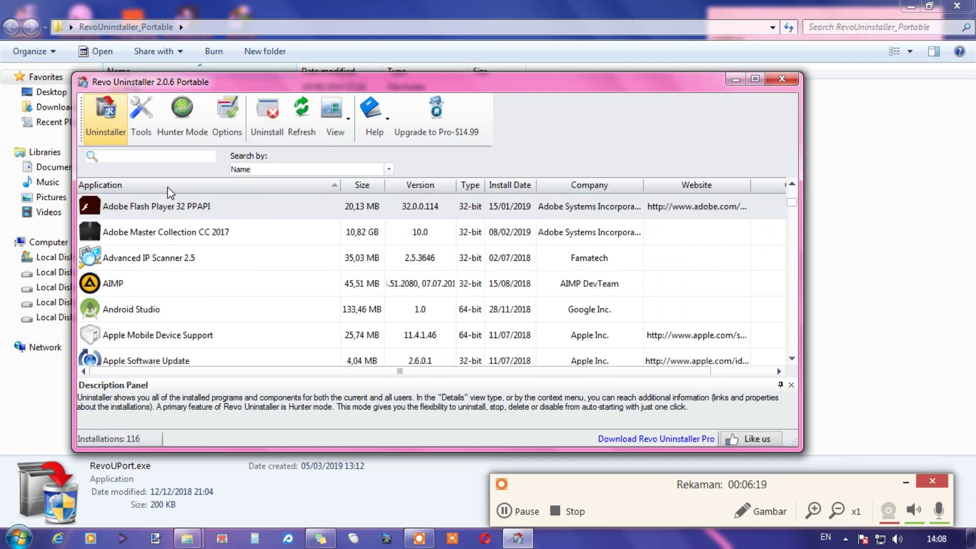
text(int)
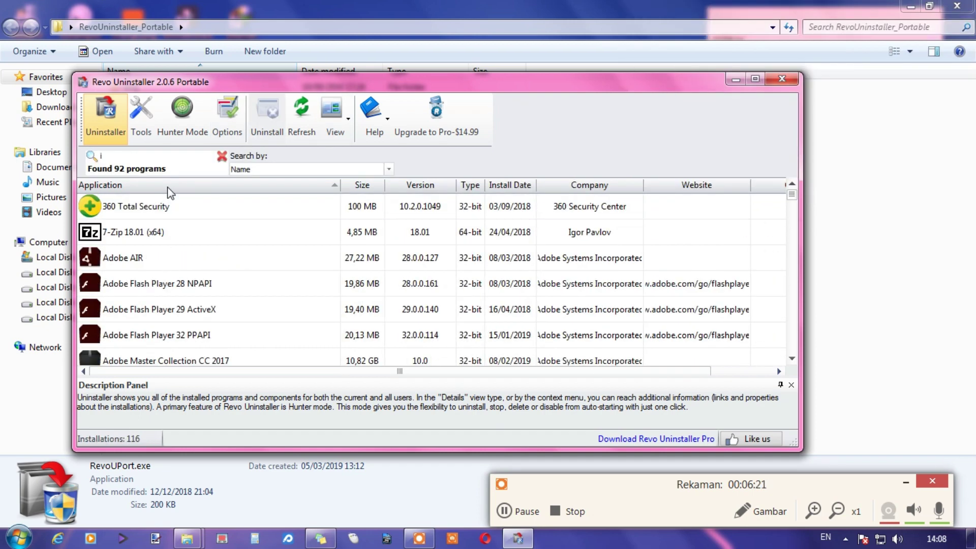
text(er)
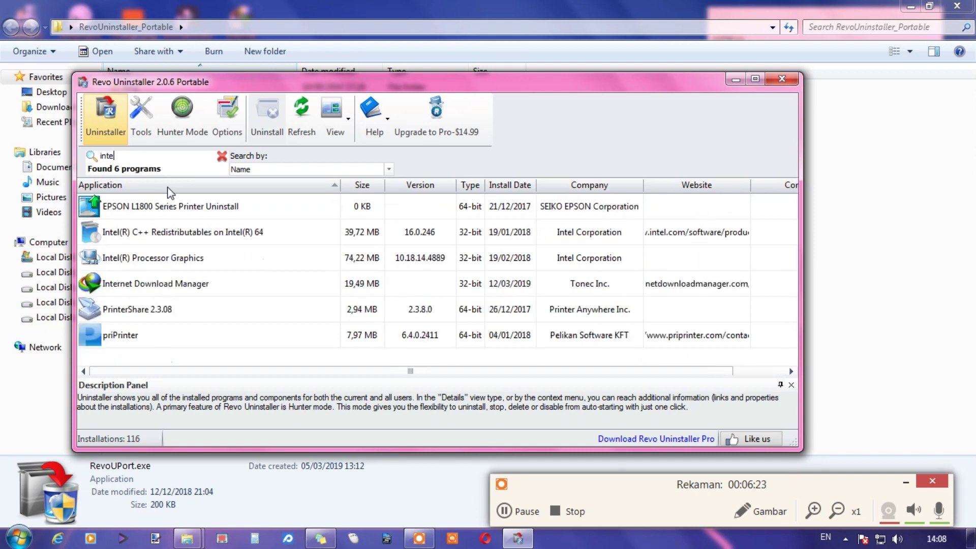
Uninstall Internet Download Manager using the full removal method ("Penuh")
click(172, 232)
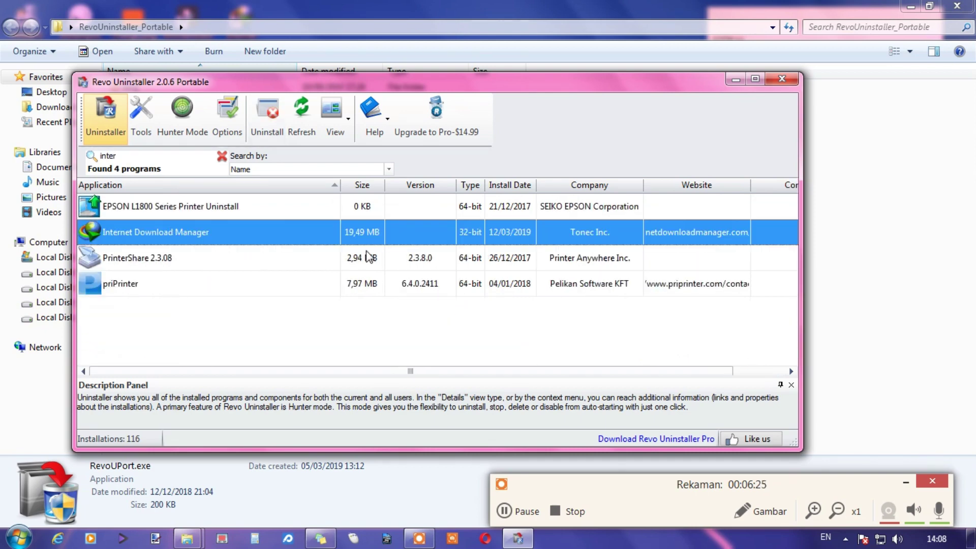
click(268, 129)
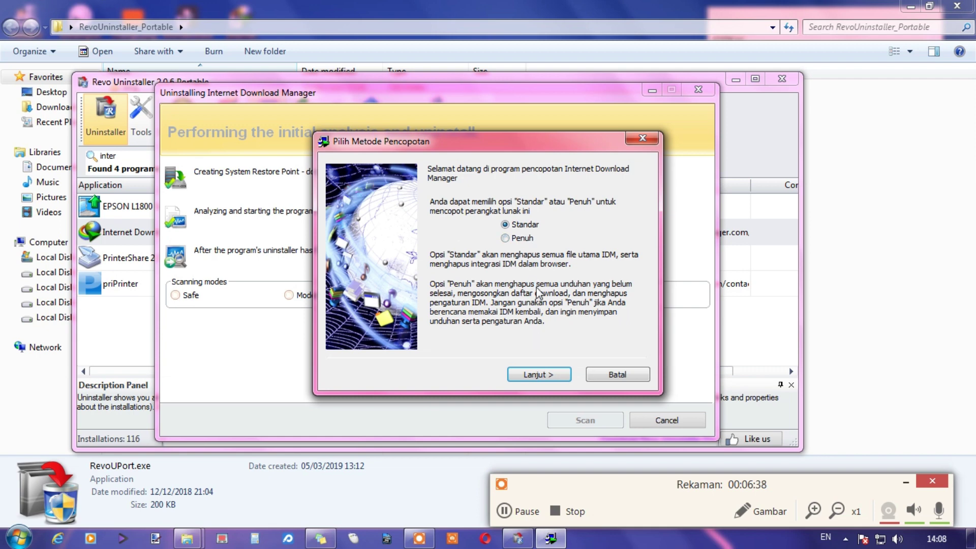
click(526, 240)
click(534, 376)
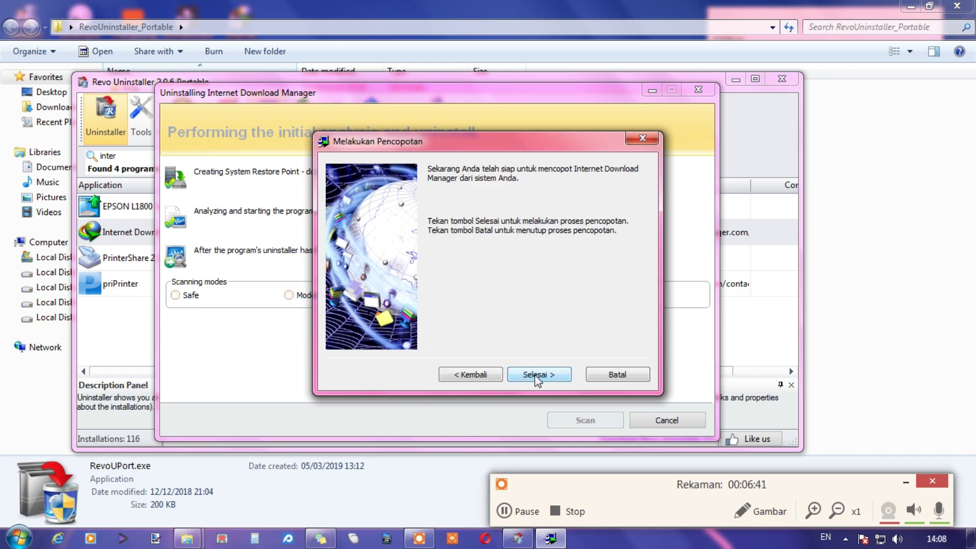
click(535, 376)
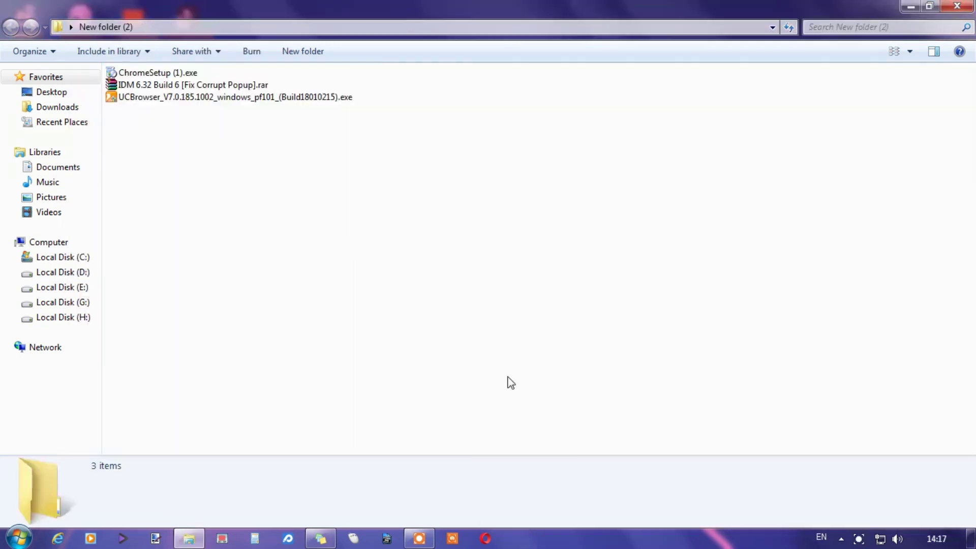
Install UC Browser from UCBrowser_V7.0.185.1002_windows_pf101_(Build18010215).exe without setting it as the default browser
click(207, 99)
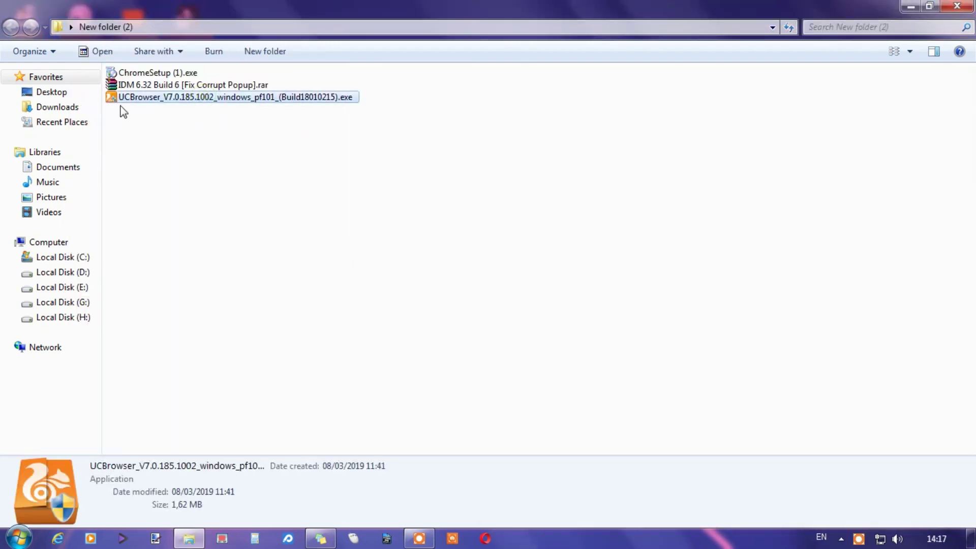
double_click(160, 99)
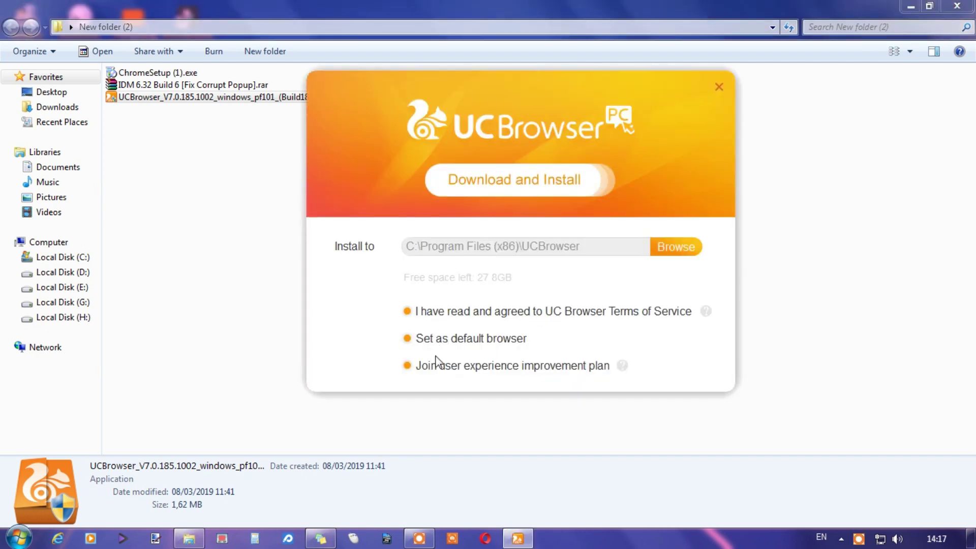
click(407, 338)
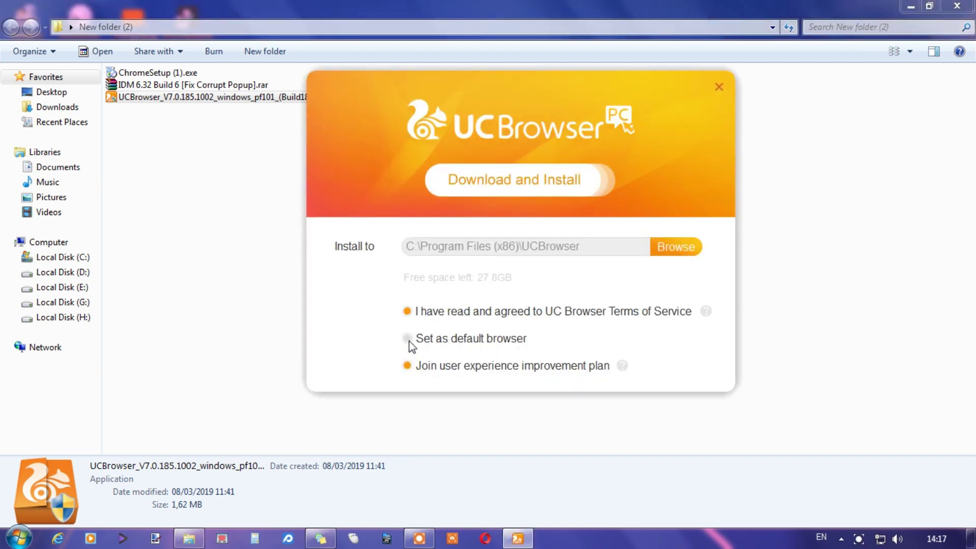
click(533, 179)
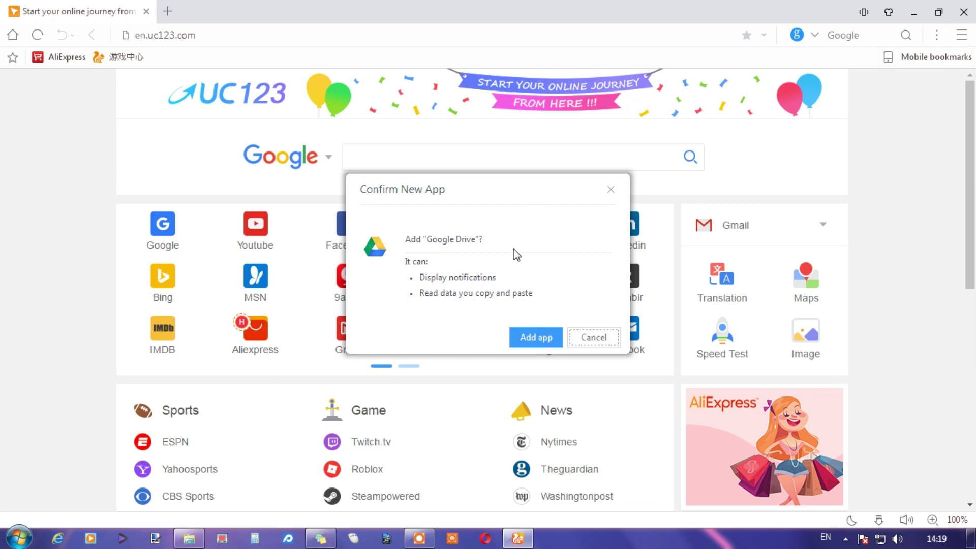
Add the Google Drive app to UC Browser, and close the new tab style page and the browser
click(545, 341)
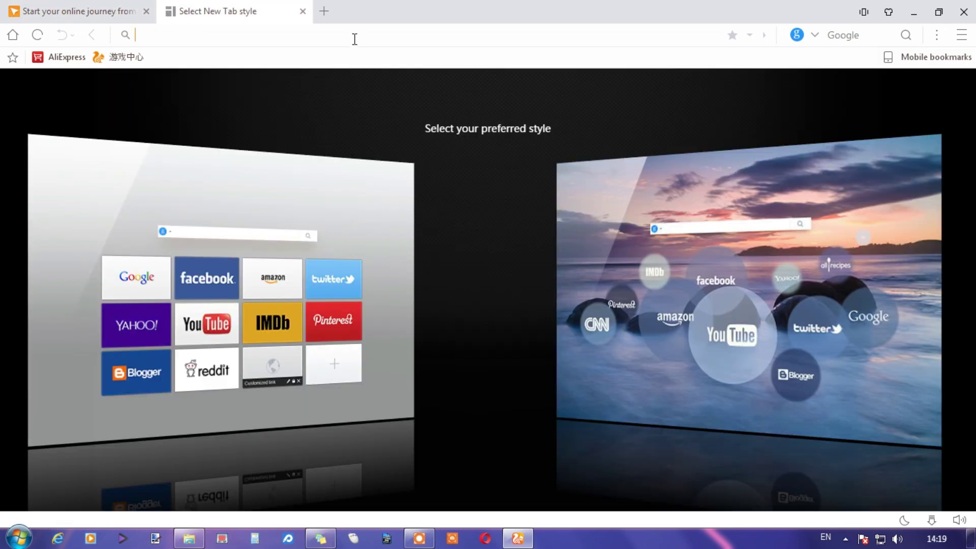
click(303, 11)
click(960, 14)
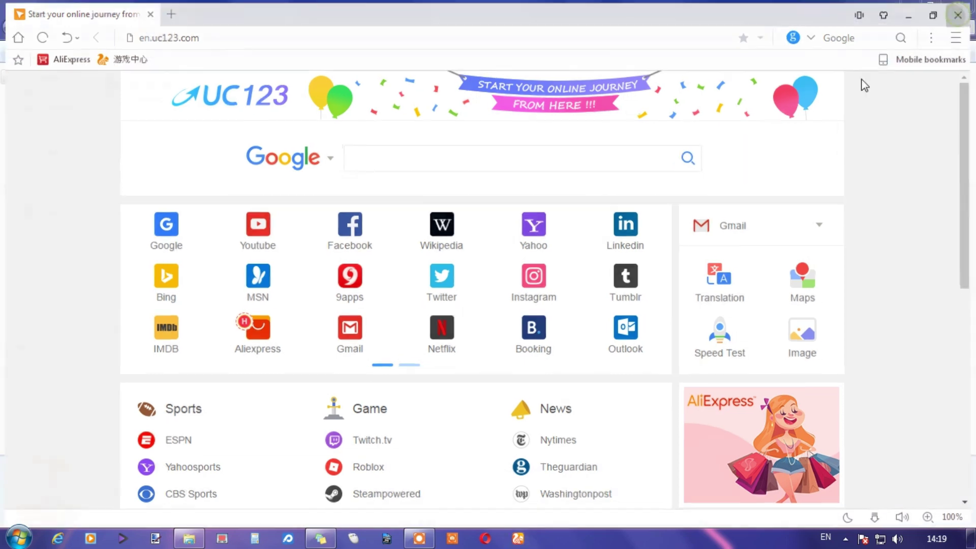
click(154, 76)
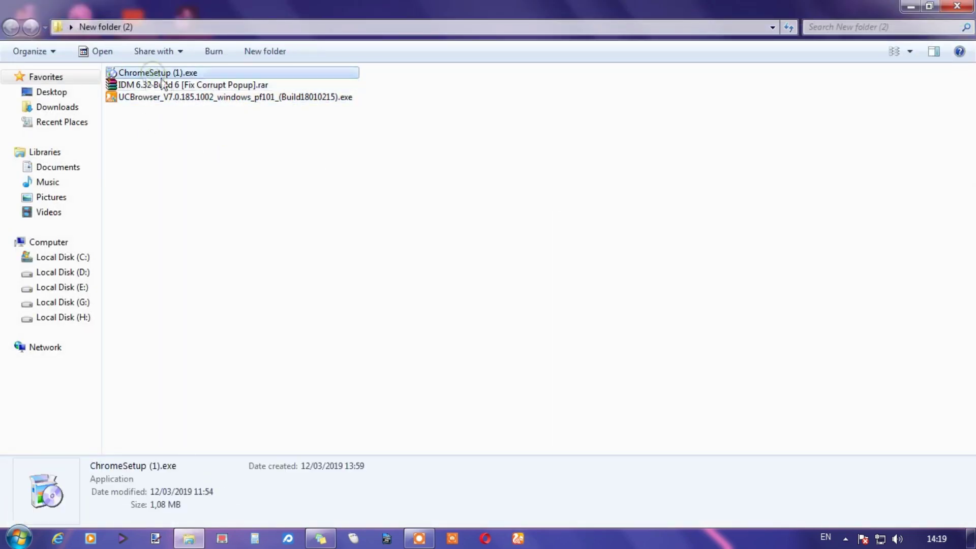
click(299, 209)
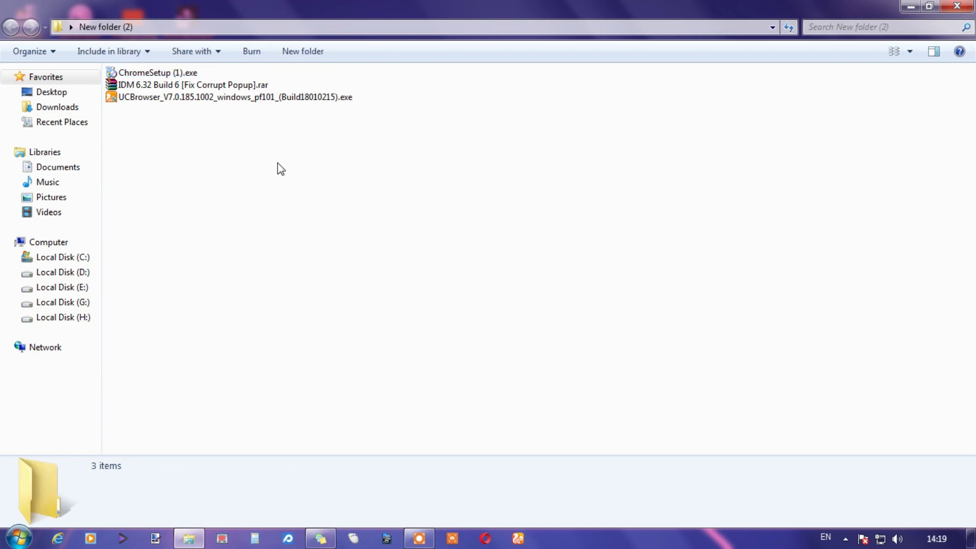
key(Down)
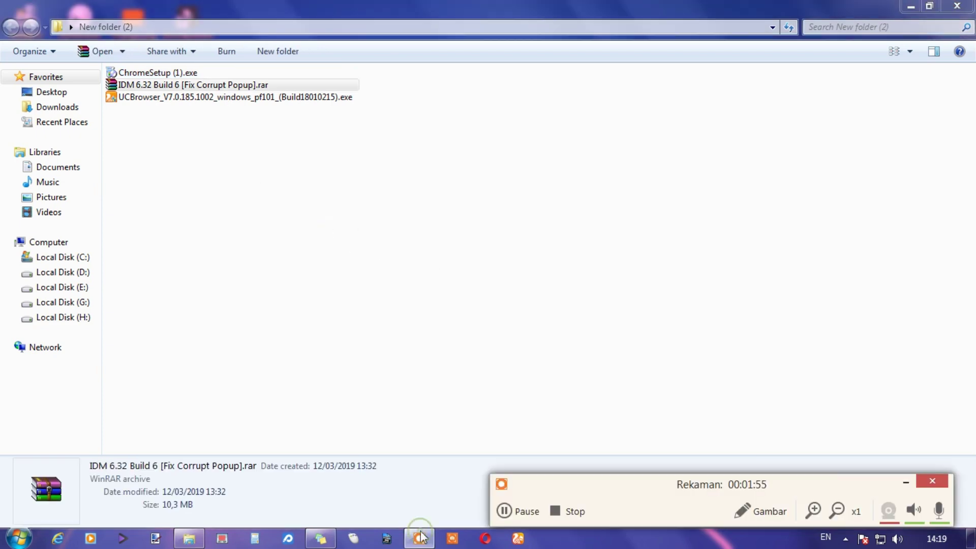
click(519, 507)
click(521, 509)
click(900, 484)
click(185, 124)
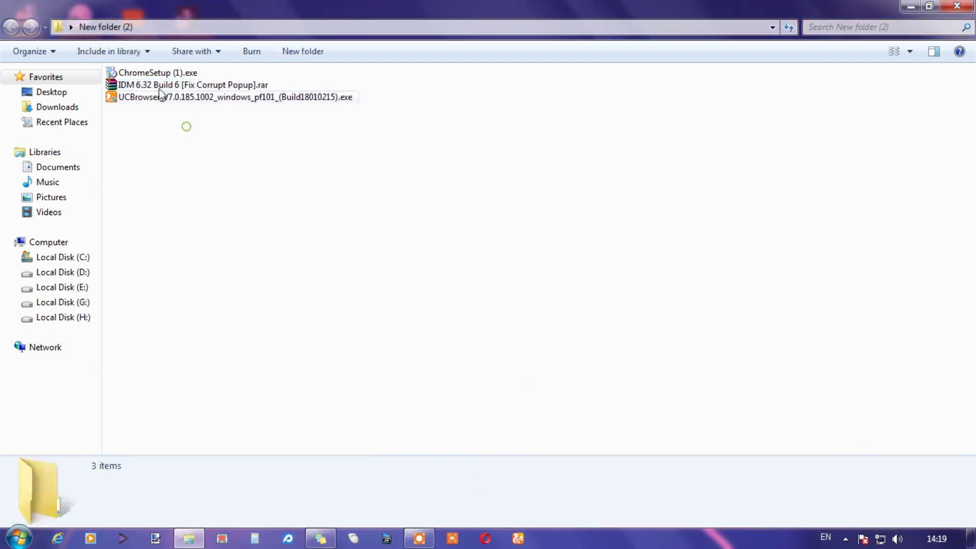
click(190, 89)
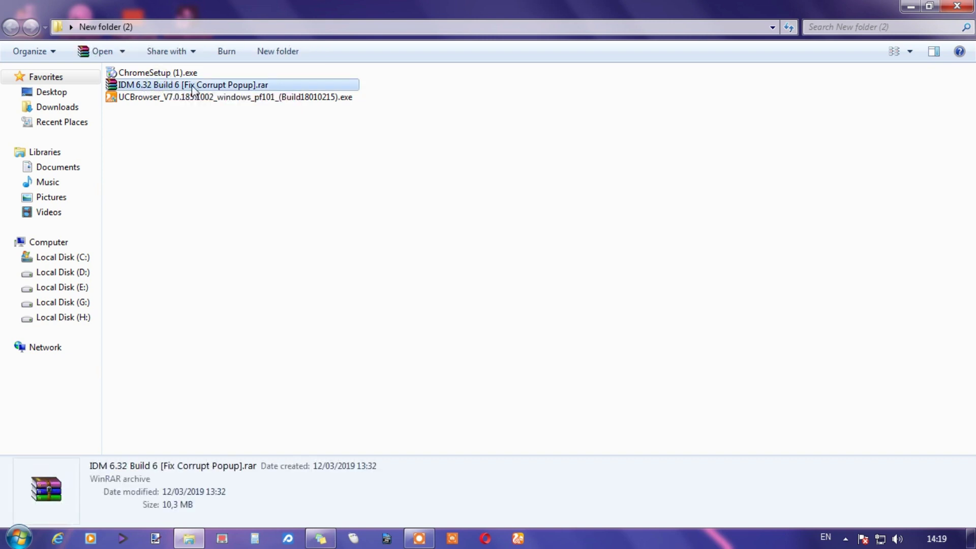
click(191, 85)
key(Menu)
click(587, 265)
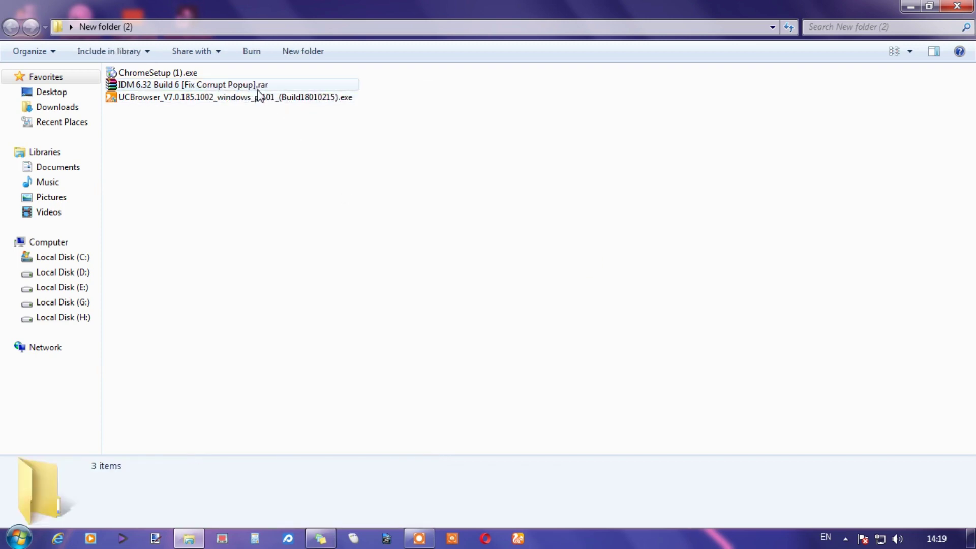
Exit 360 Total Security and confirm leaving the computer without its protection
click(845, 538)
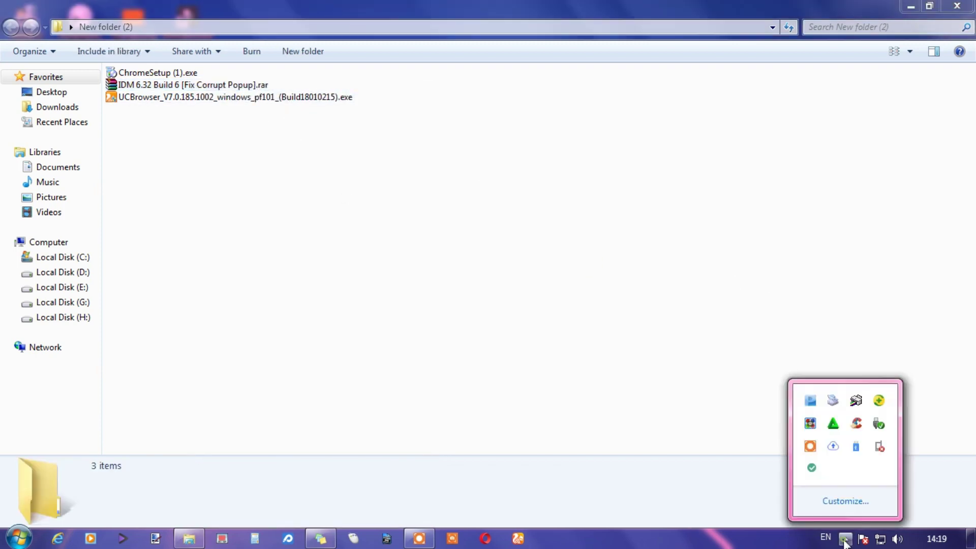
right_click(874, 406)
click(790, 514)
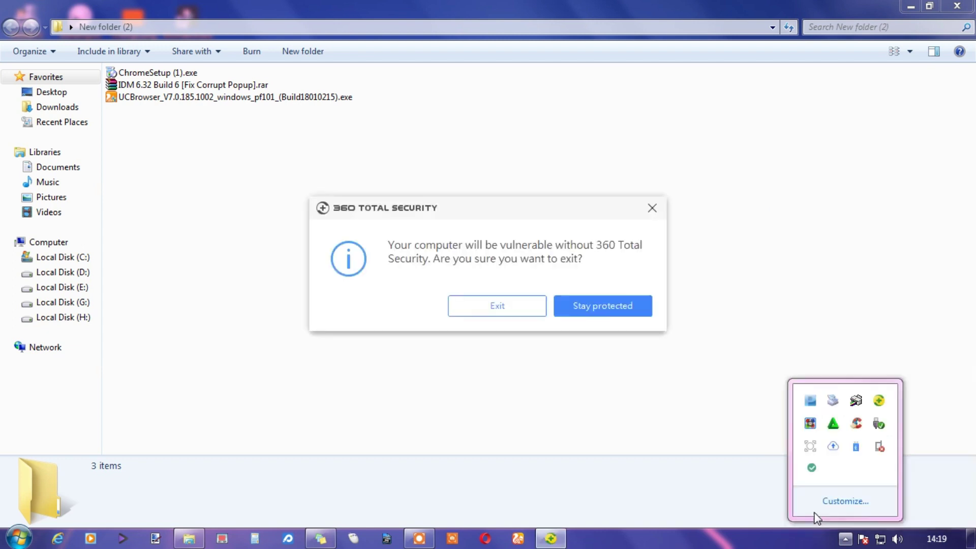
click(478, 312)
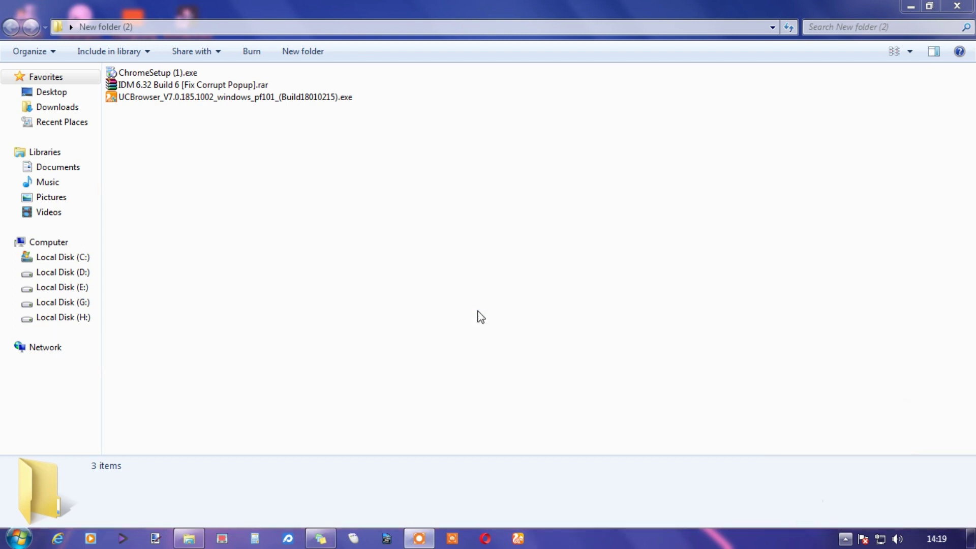
Disable the Local Area Connection adapter in the network connections, and minimize that window
click(882, 540)
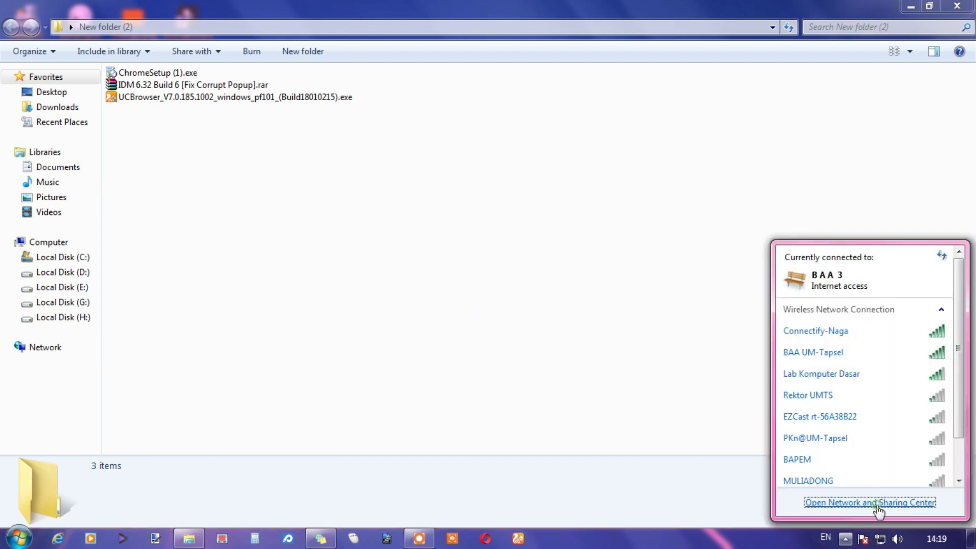
click(876, 505)
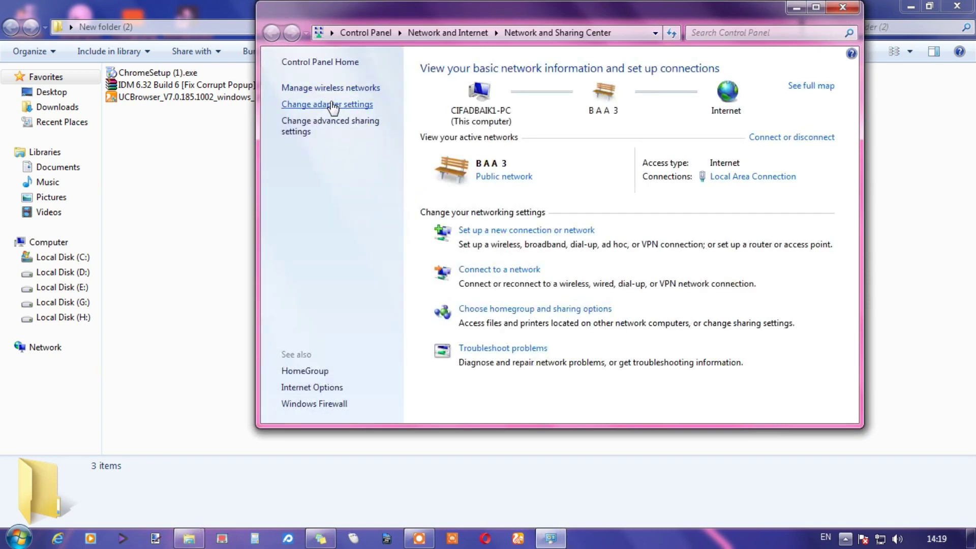
click(328, 103)
click(496, 87)
right_click(498, 89)
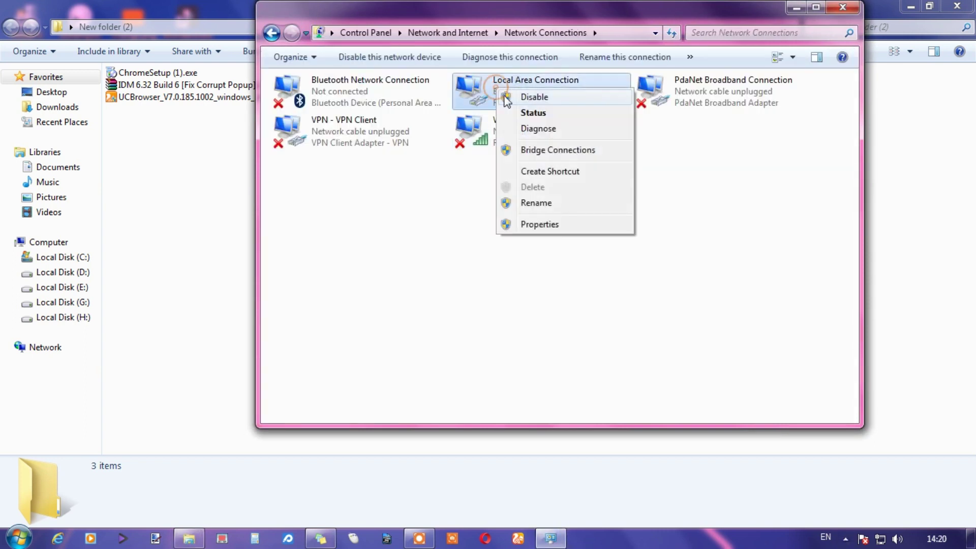
click(512, 98)
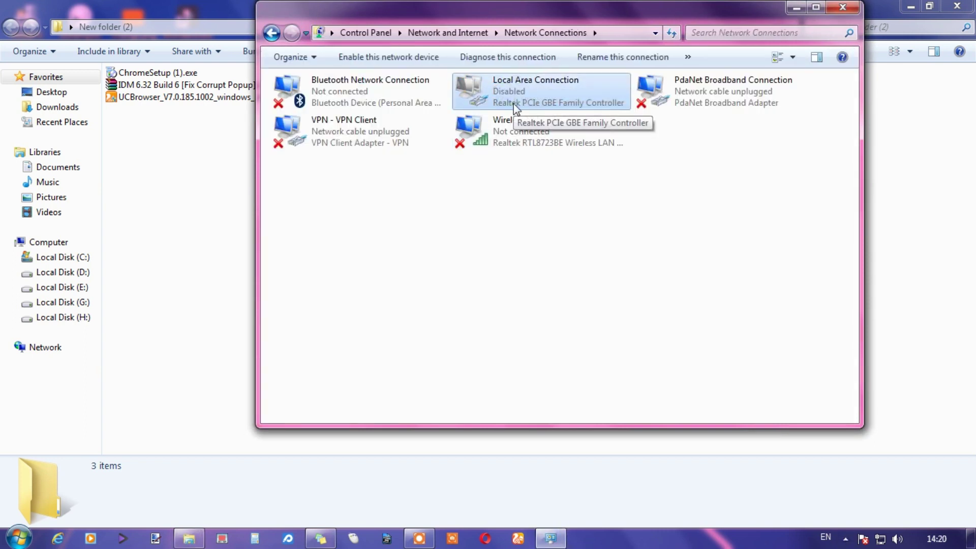
click(794, 9)
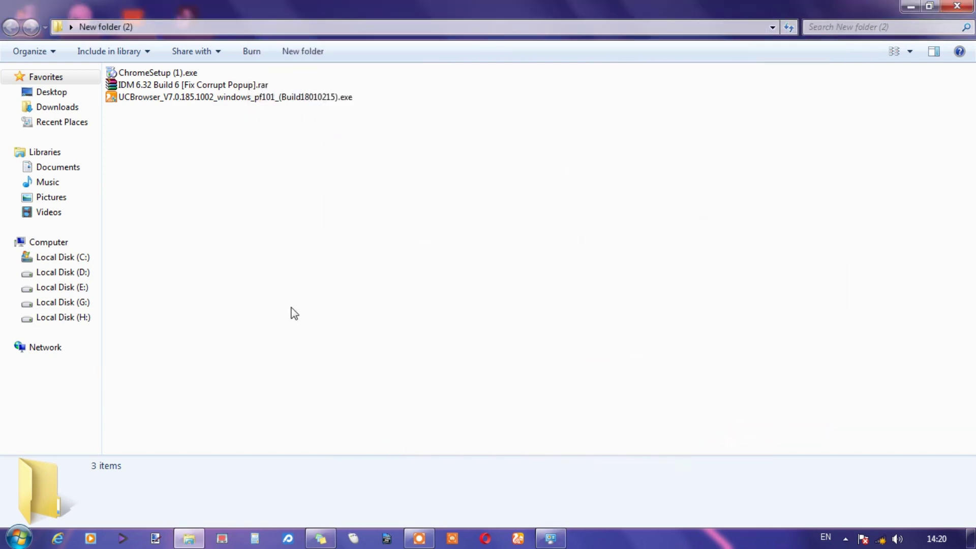
Extract "IDM 6.32 Build 6 [Fix Corrupt Popup].rar" into a folder of the same name
click(221, 84)
right_click(222, 84)
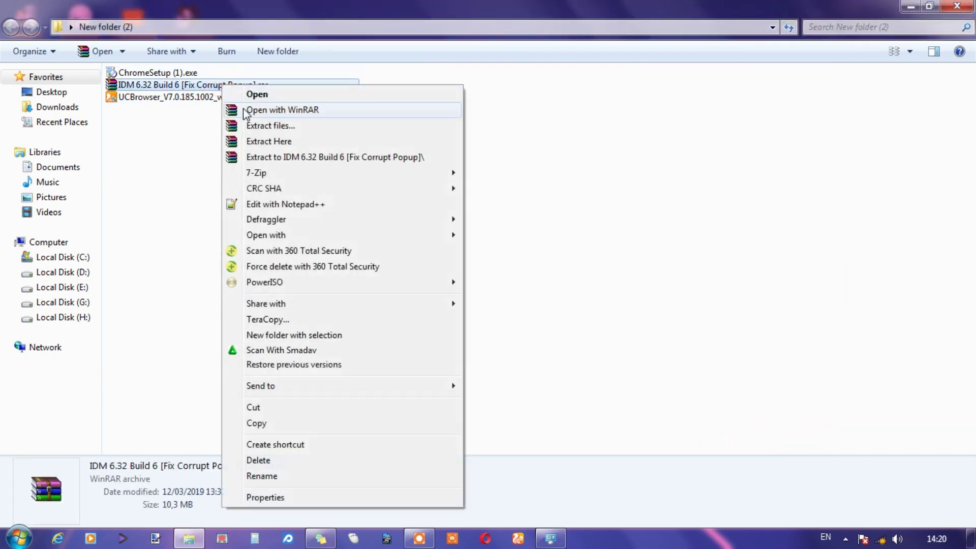
click(290, 157)
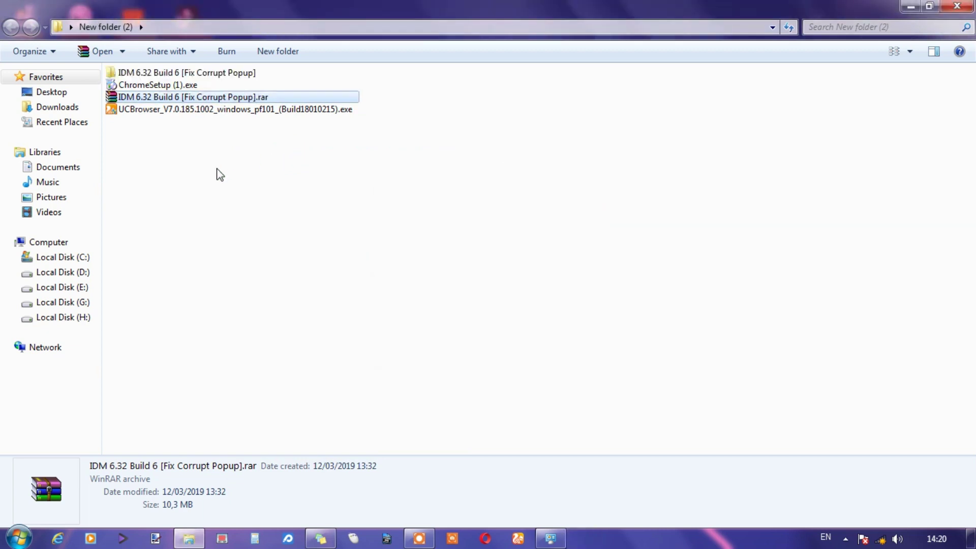
Open the nested "IDM 6.32 Build 6 [Fix Corrupt Popup]" folder and launch idman632build6f.exe
double_click(196, 72)
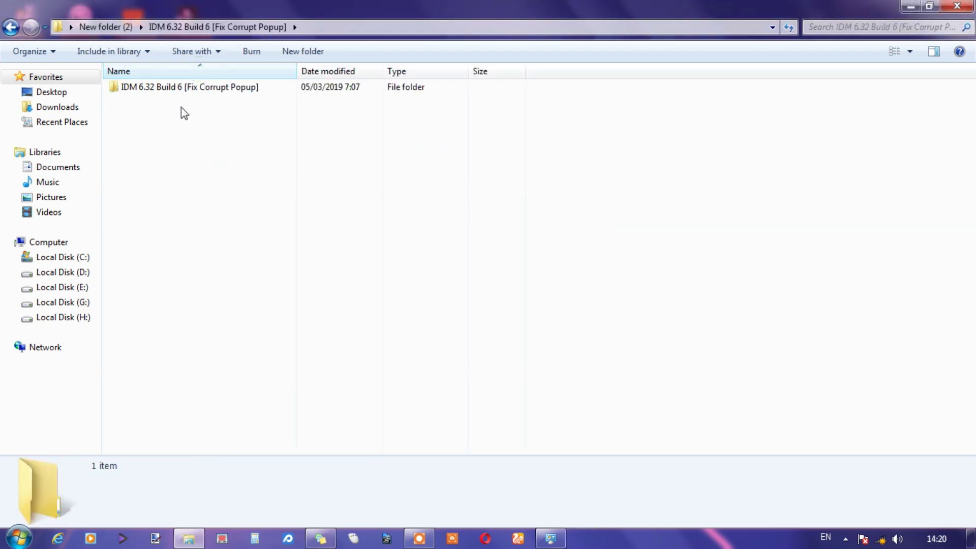
double_click(188, 87)
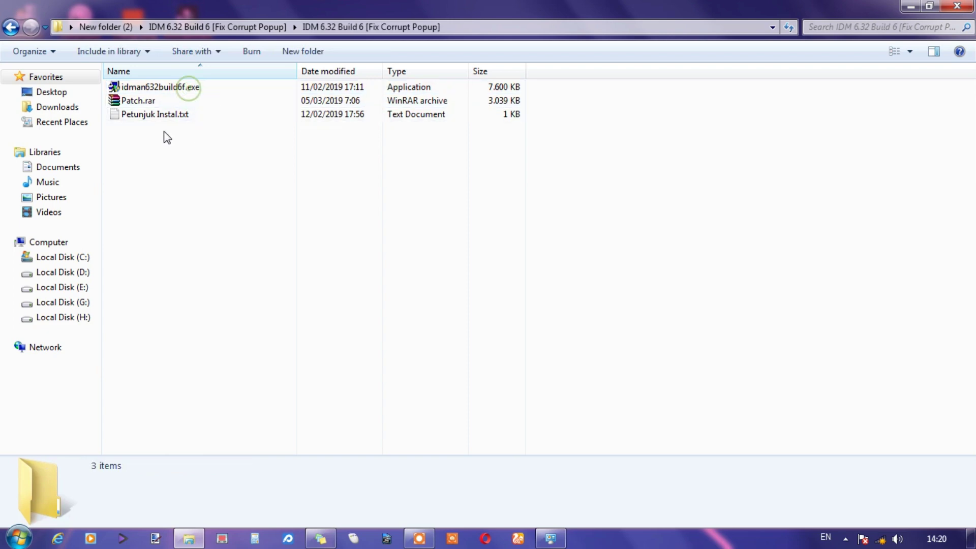
click(161, 88)
double_click(161, 88)
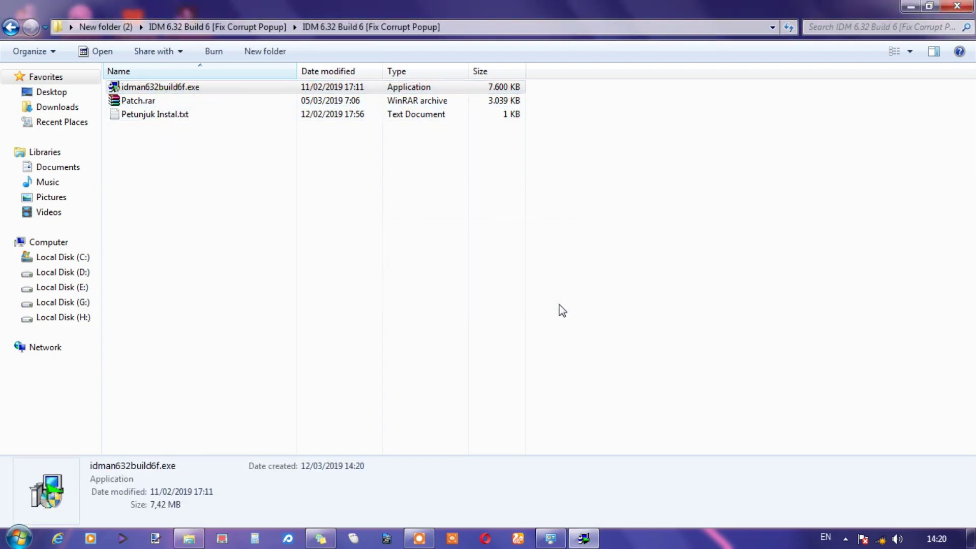
Install Internet Download Manager through its setup wizard, accepting the license agreement, and finish the installation
mouse_move(580, 544)
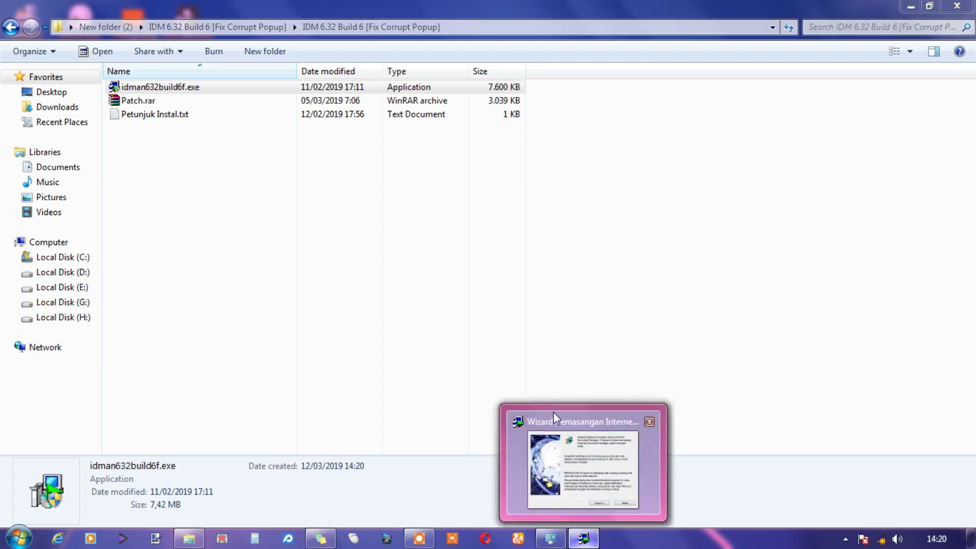
click(574, 444)
click(544, 375)
click(503, 344)
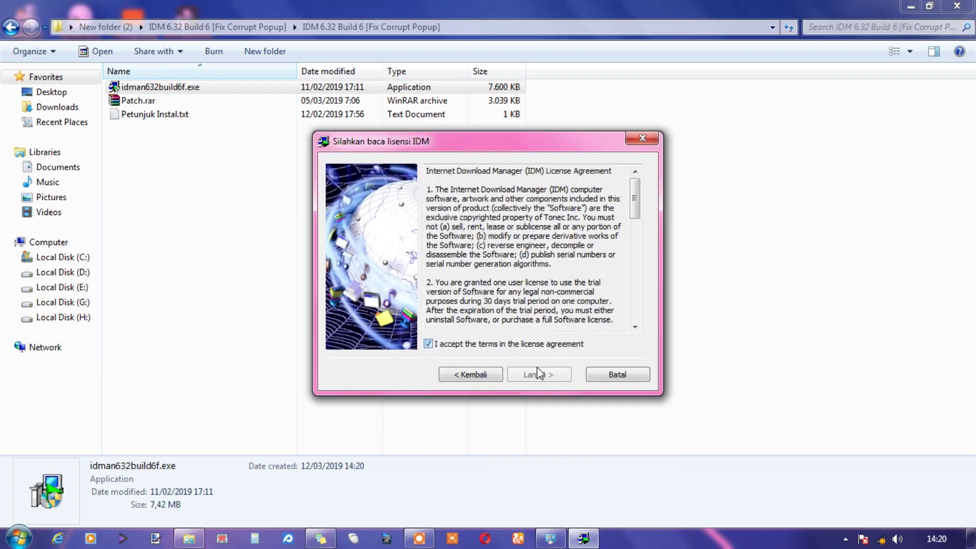
click(538, 374)
click(539, 375)
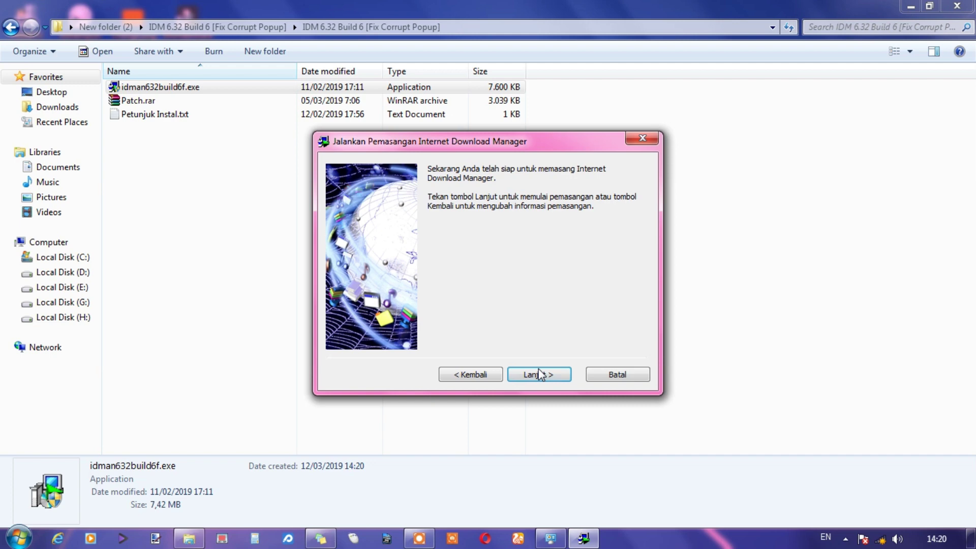
click(538, 379)
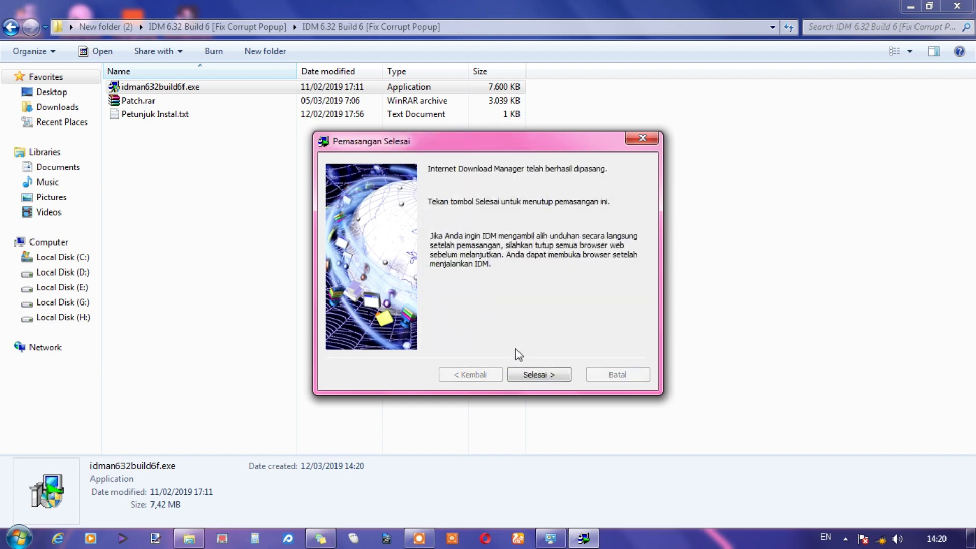
click(536, 373)
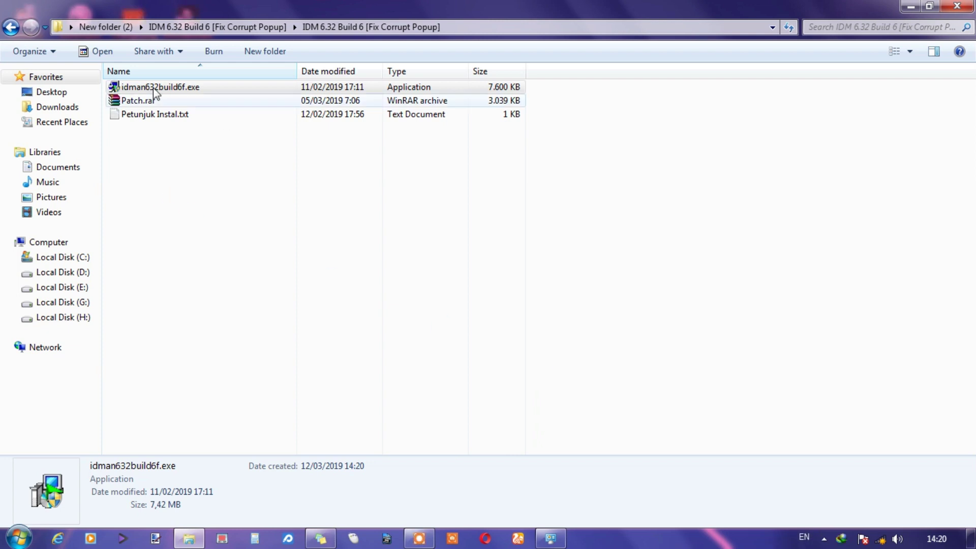
Exit the Internet Download Manager instance running in the background
click(824, 538)
right_click(811, 426)
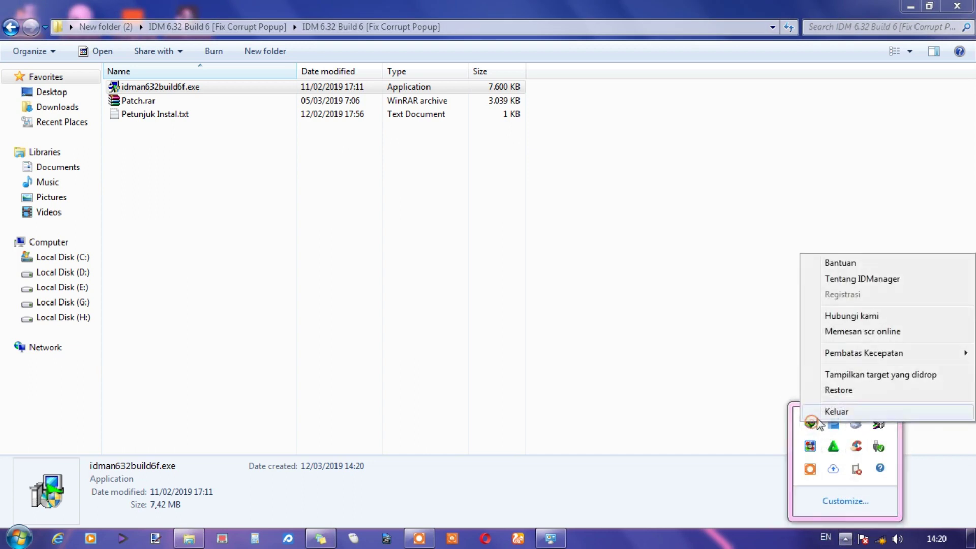
click(834, 407)
click(597, 364)
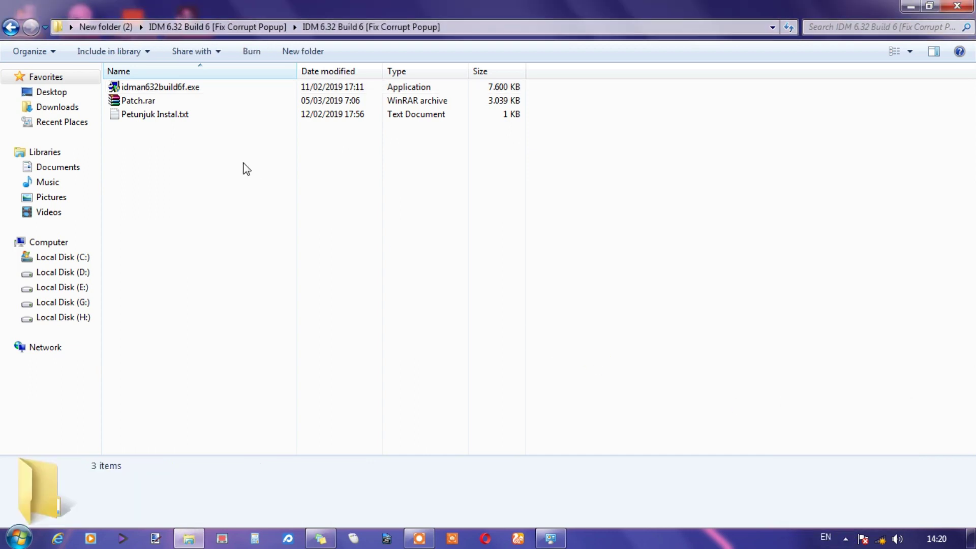
Extract Patch.rar into a Patch folder and open that folder
click(151, 103)
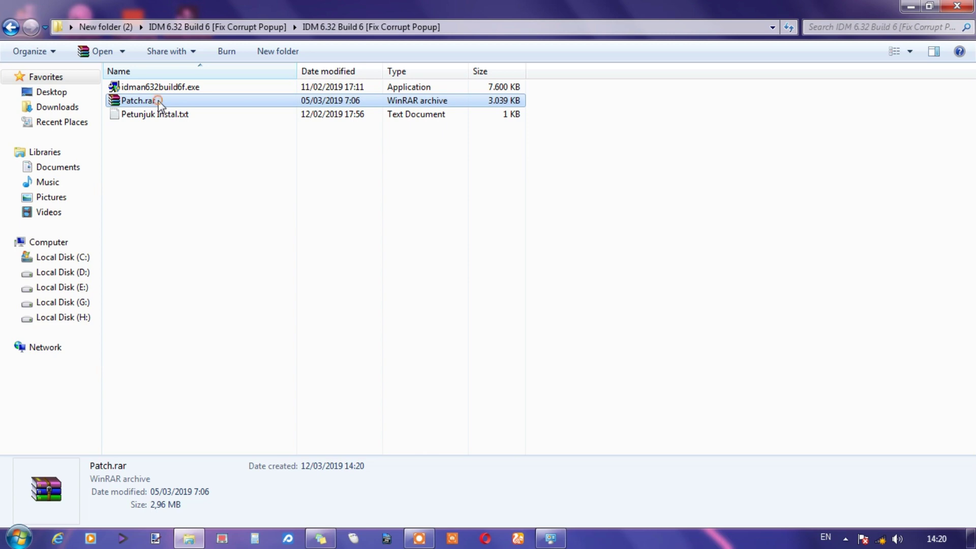
right_click(158, 100)
click(214, 162)
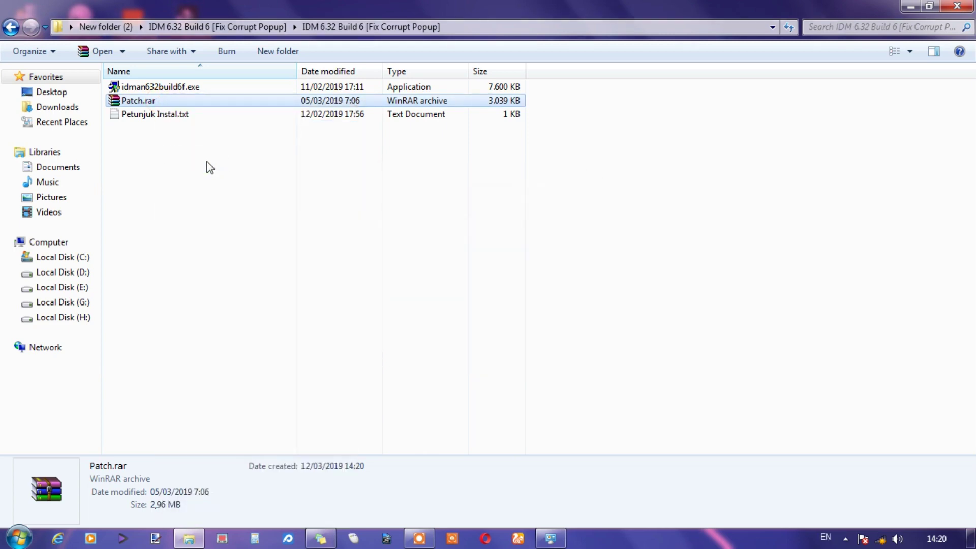
click(207, 159)
click(141, 90)
double_click(141, 90)
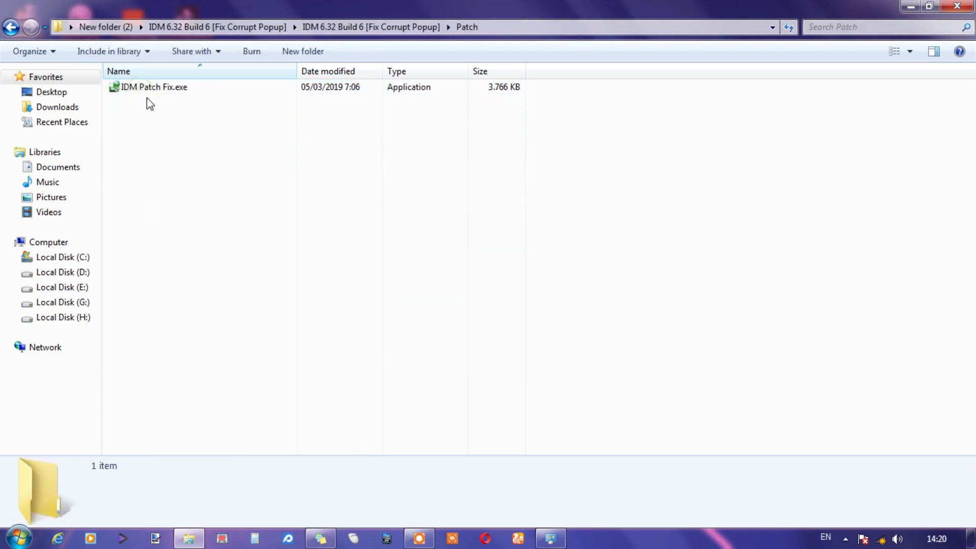
Open the Internet Download Manager shortcut's file location and arrange it side by side with the Patch folder
drag(845, 7, 846, 7)
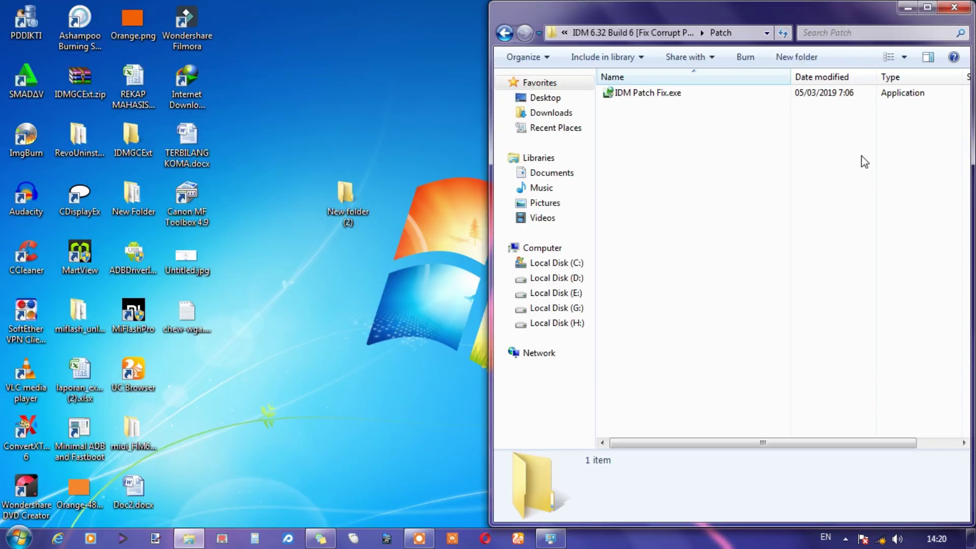
right_click(167, 86)
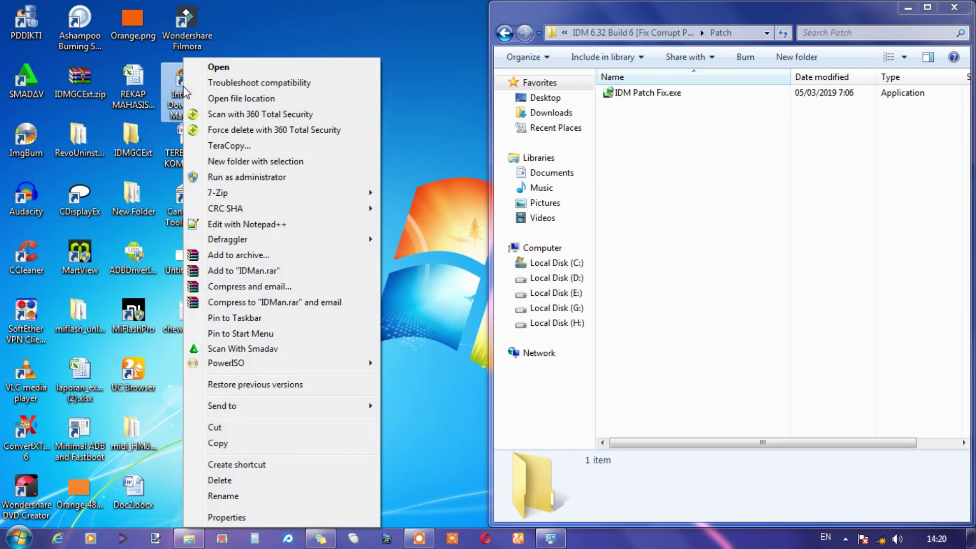
click(218, 98)
key(super+Left)
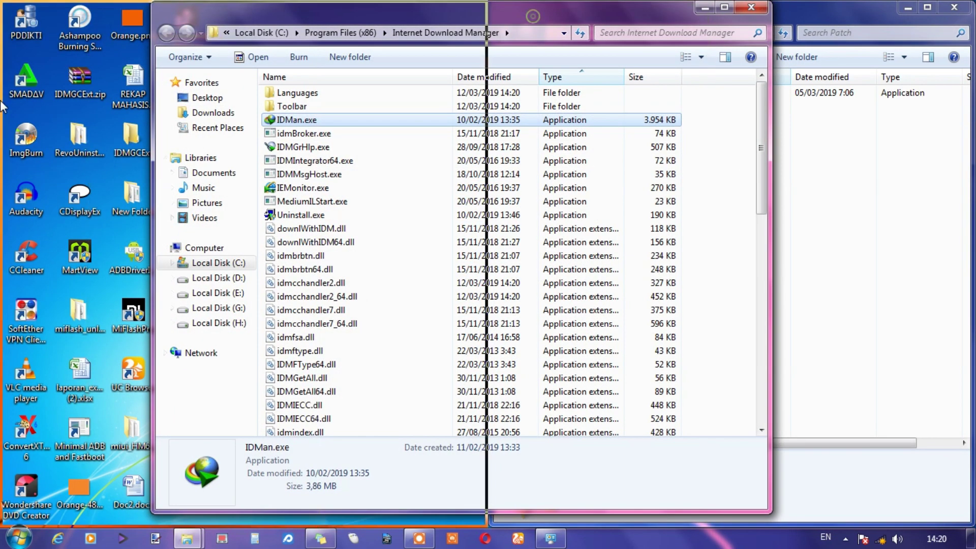
click(773, 224)
Copy IDM Patch Fix.exe into the Internet Download Manager program folder, granting administrator permission
click(643, 93)
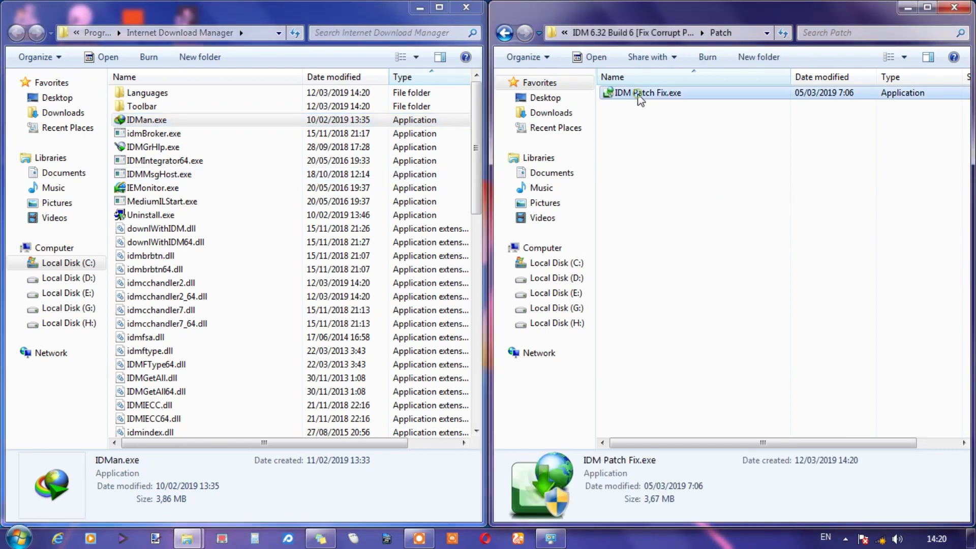
right_click(652, 94)
click(673, 442)
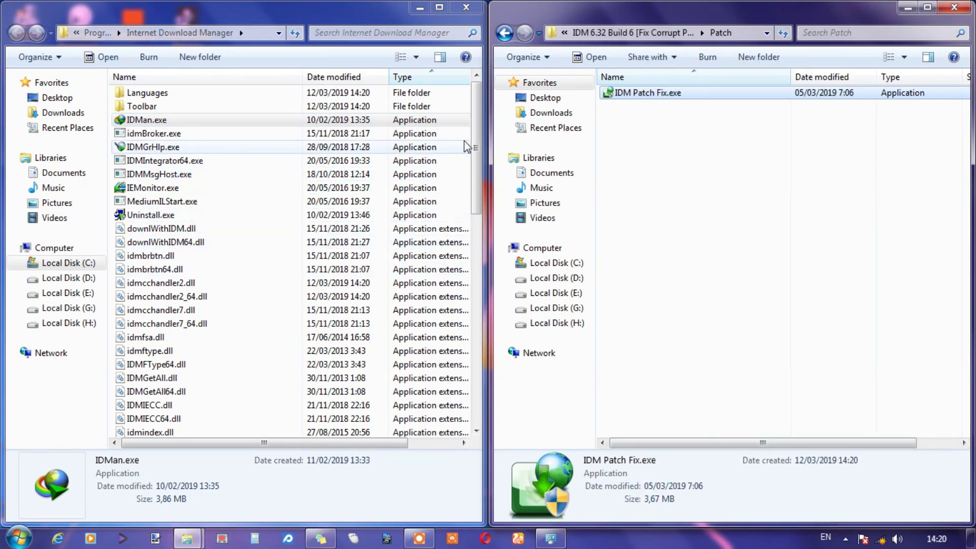
click(440, 8)
right_click(681, 178)
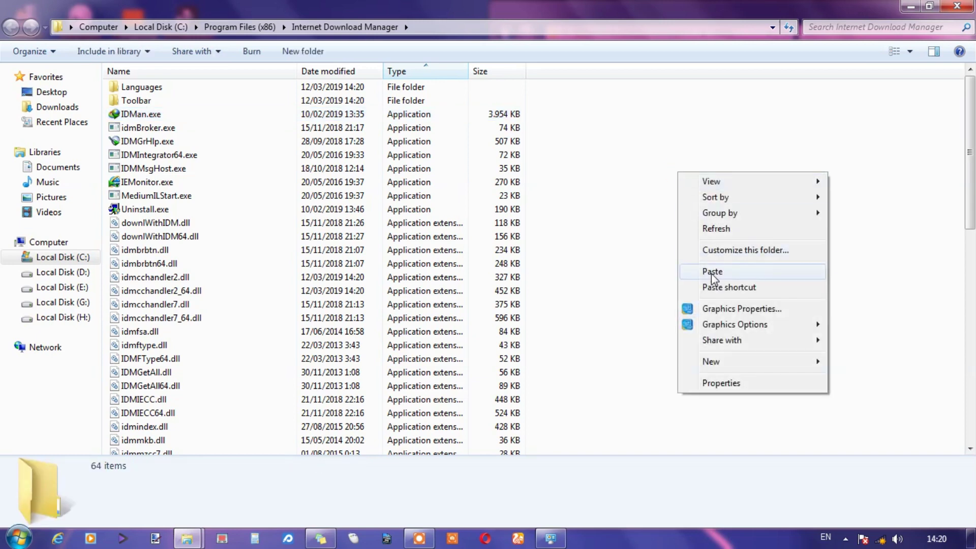
click(707, 270)
click(743, 327)
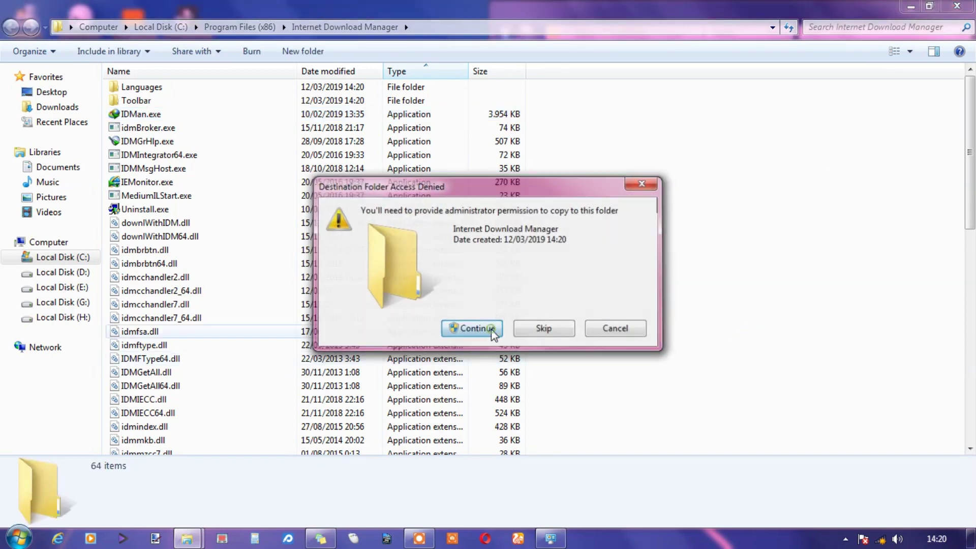
click(475, 329)
click(682, 235)
Launch IDM Patch Fix.exe from the Internet Download Manager folder and reset the IDM trial
click(138, 116)
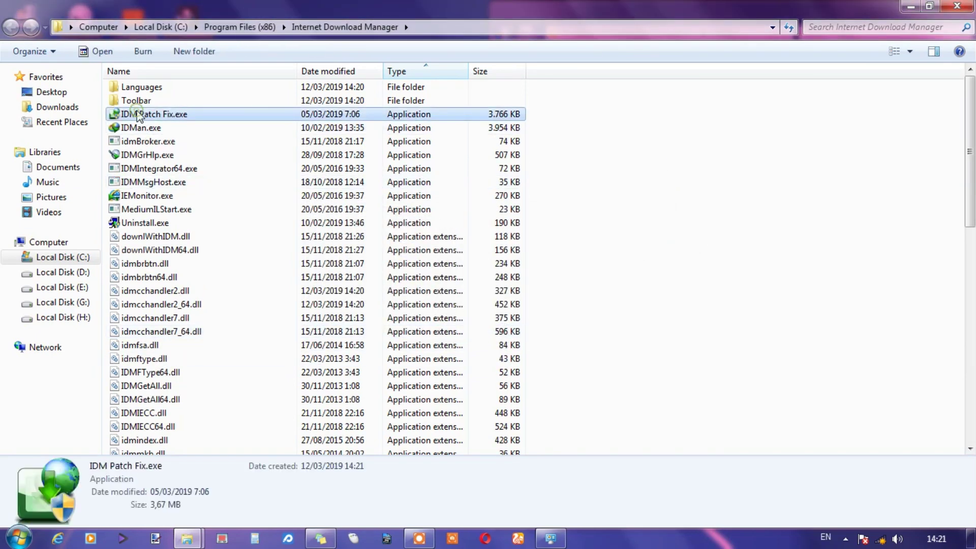
right_click(138, 115)
click(198, 88)
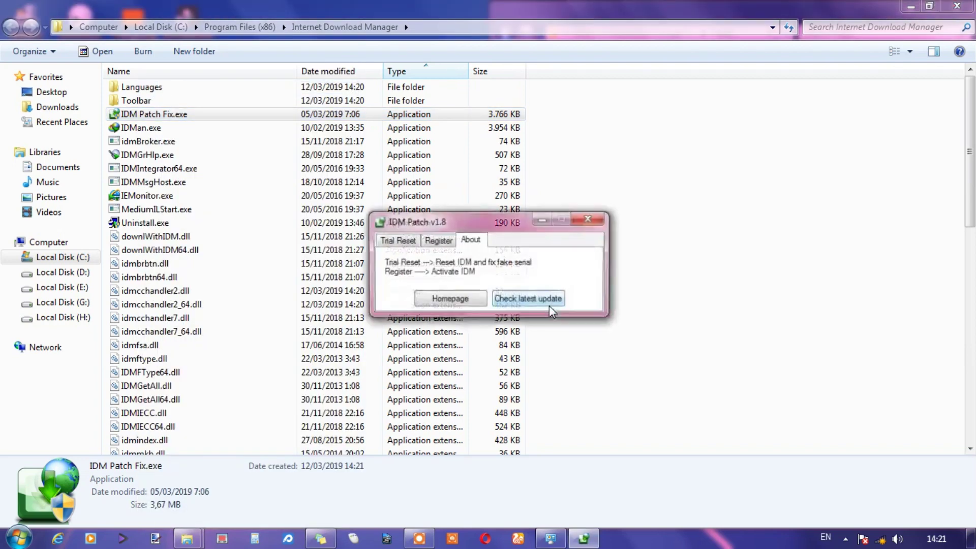
click(401, 240)
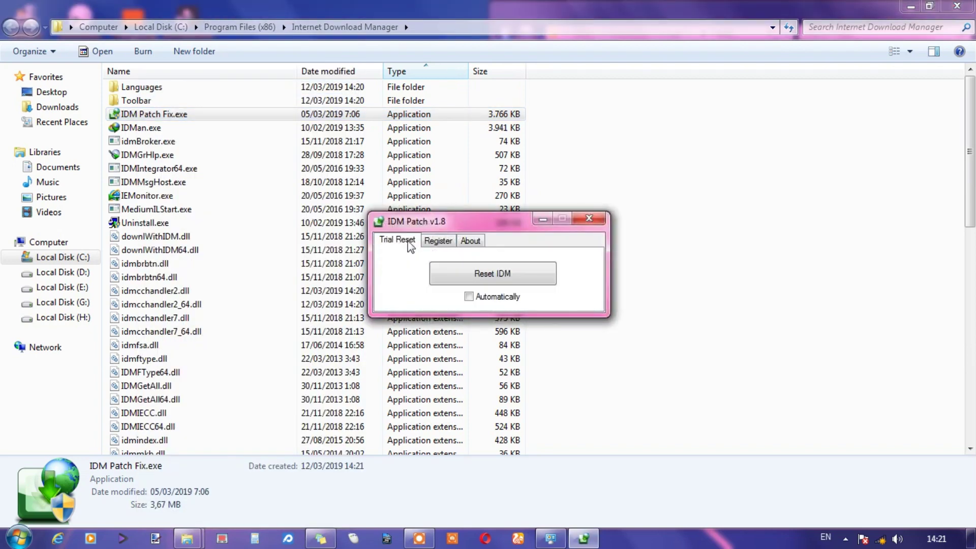
click(493, 276)
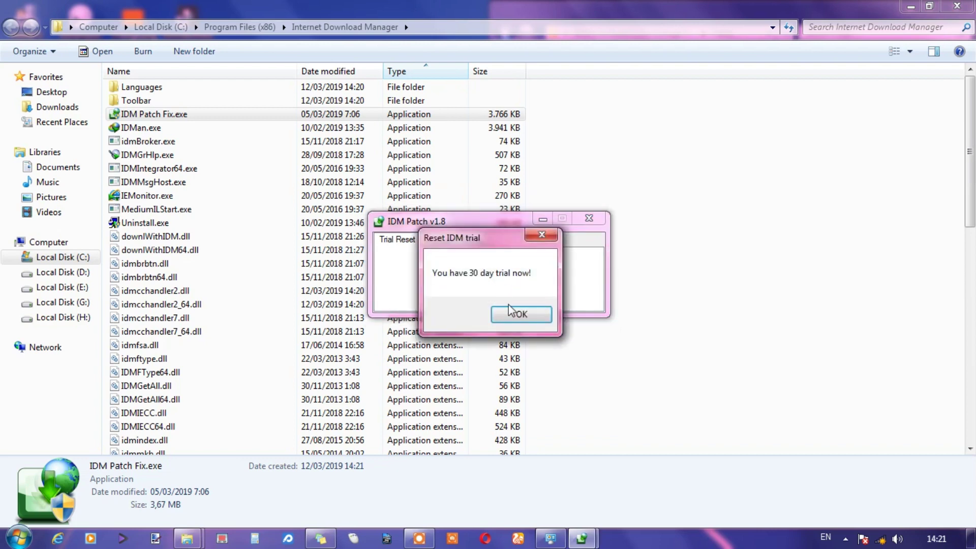
click(508, 311)
Register IDM with the patch tool, and close the tool and the Internet Download Manager folder
click(438, 240)
click(480, 274)
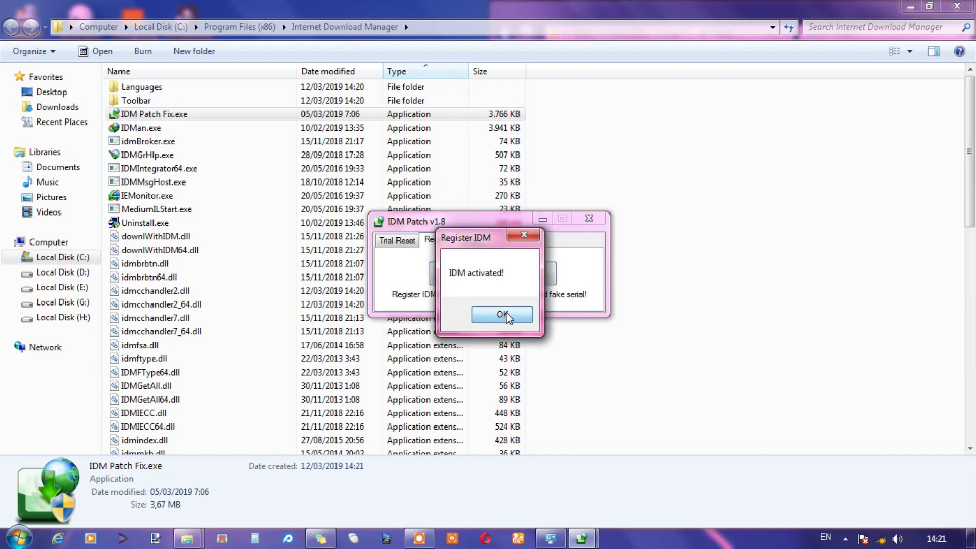
click(502, 313)
click(589, 218)
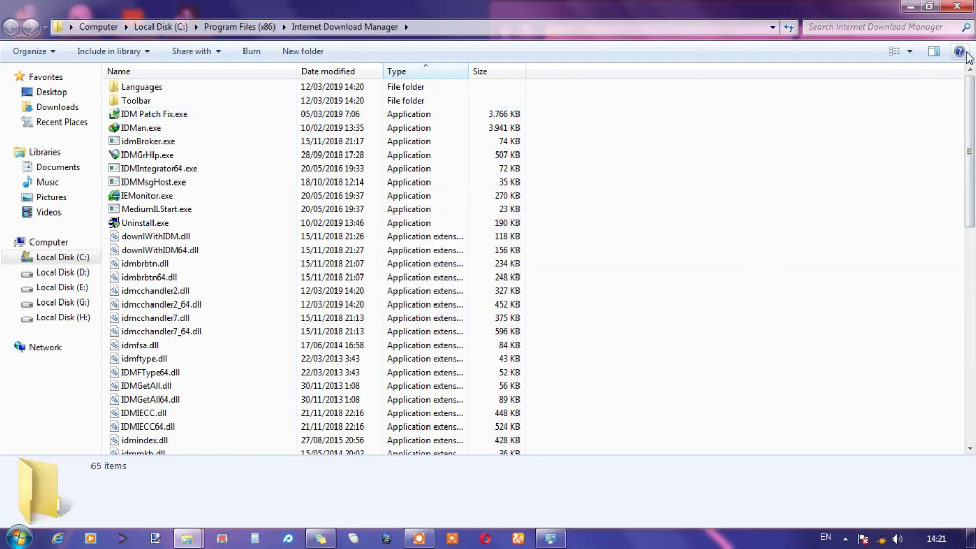
click(957, 8)
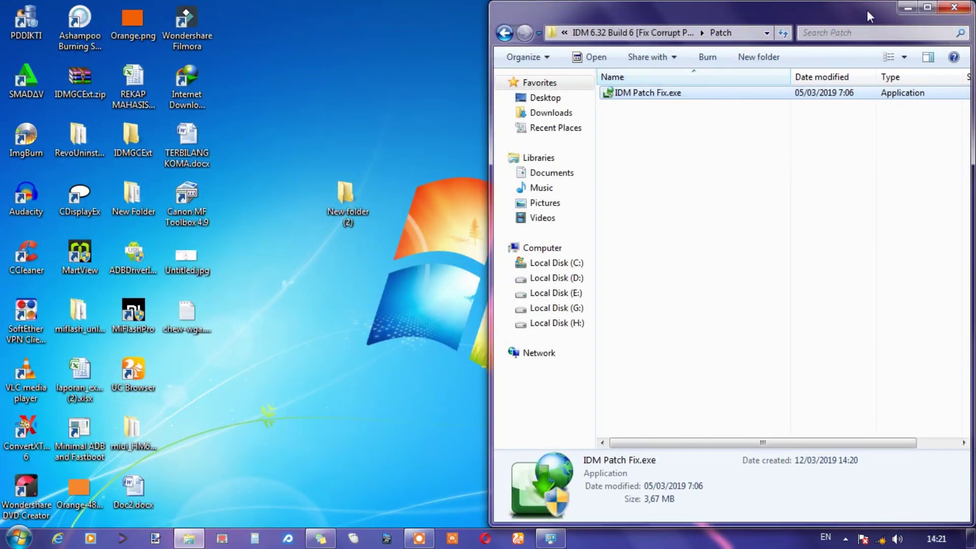
Maximize the Patch folder window and return to New folder (2)
double_click(867, 11)
click(706, 21)
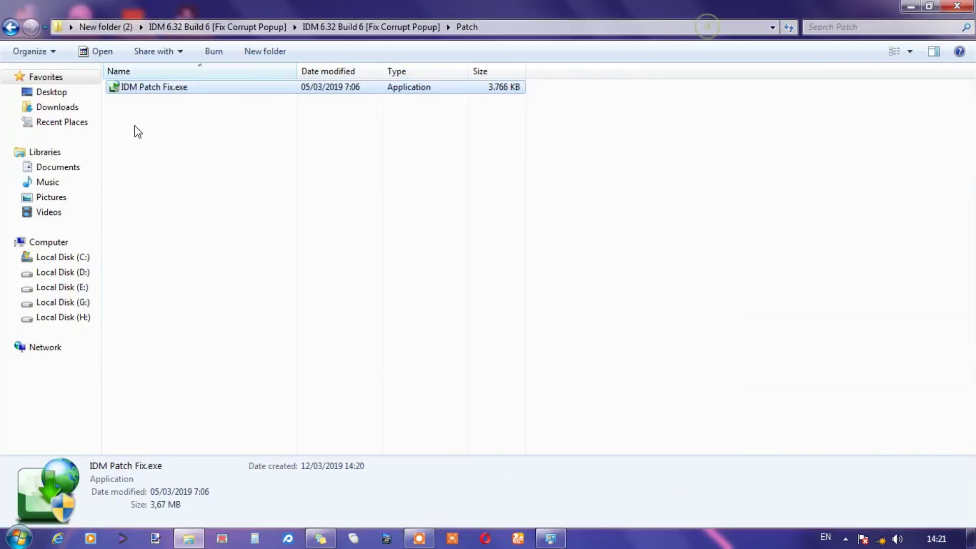
click(9, 29)
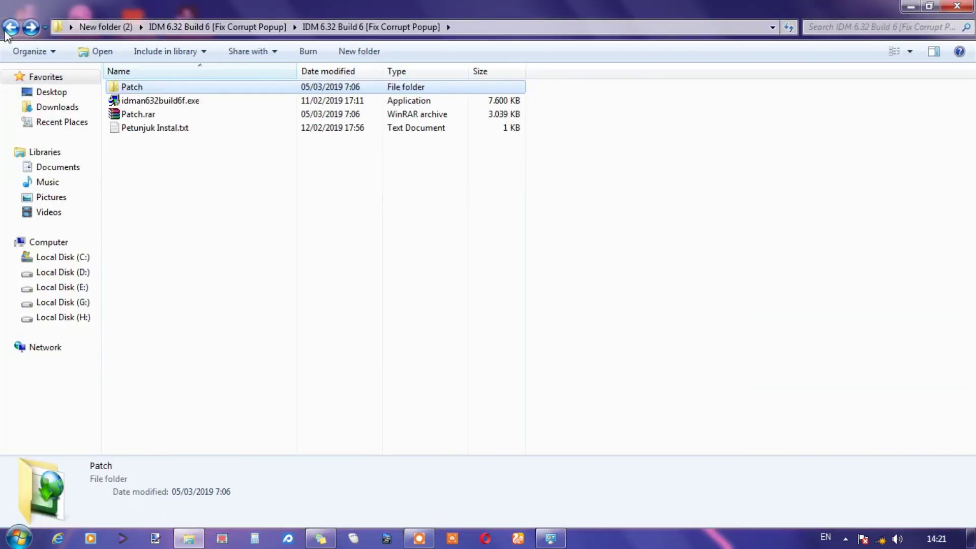
click(229, 25)
click(106, 27)
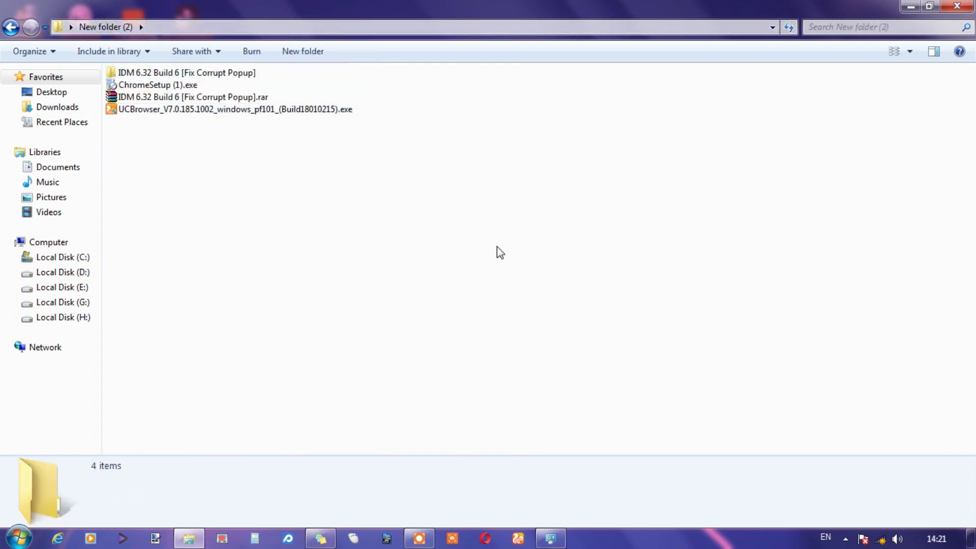
Enable the Local Area Connection adapter in the network connections and close that window
click(550, 537)
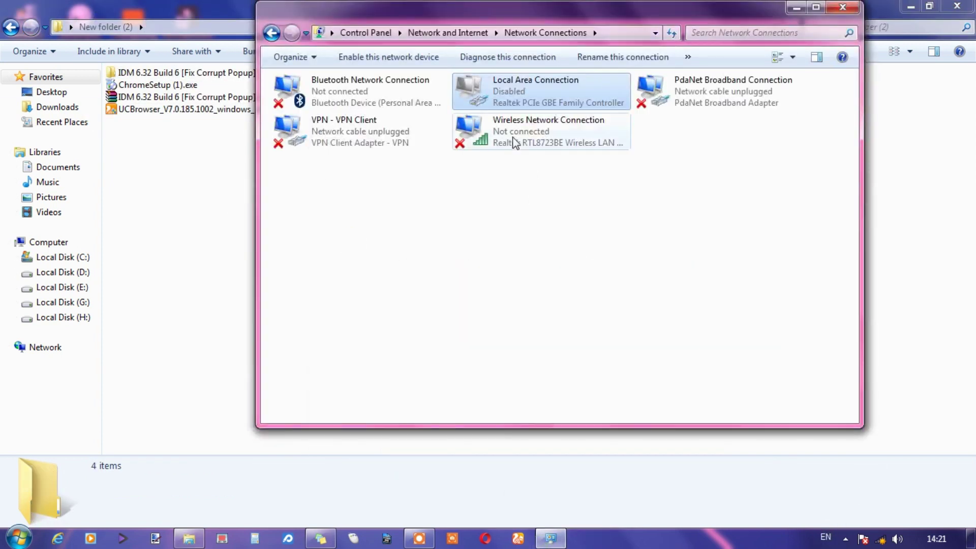
right_click(515, 92)
click(531, 103)
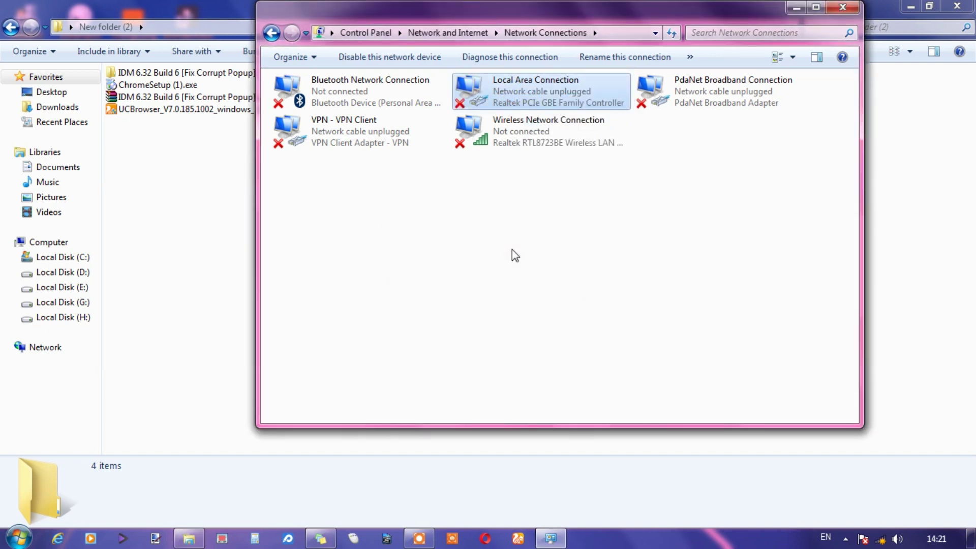
click(841, 12)
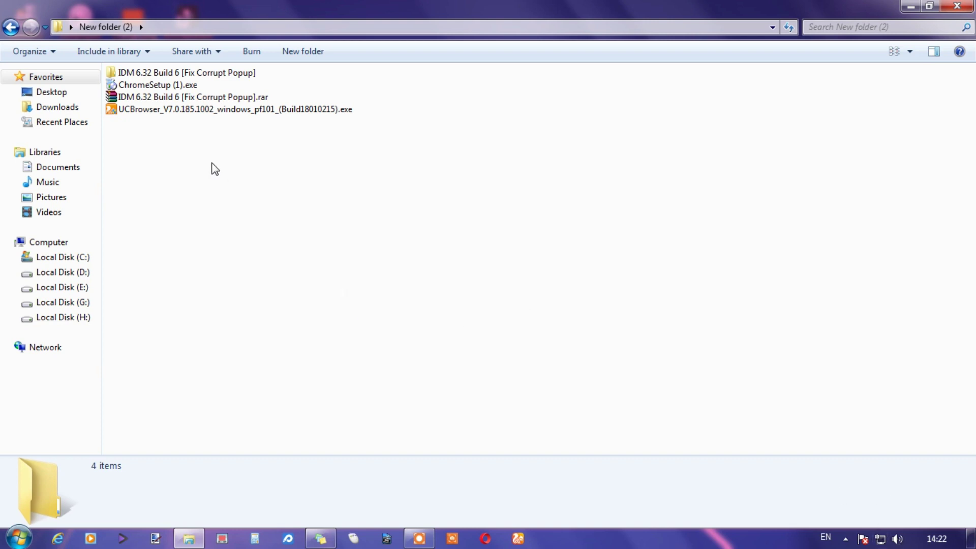
Install Chrome by running ChromeSetup (1).exe from New folder (2), and maximize the new browser window
click(152, 85)
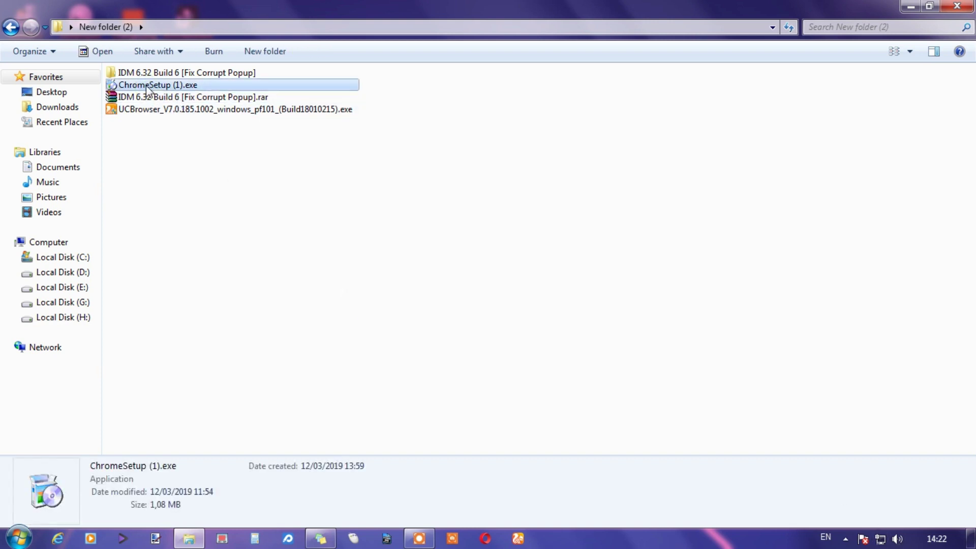
double_click(146, 85)
click(528, 288)
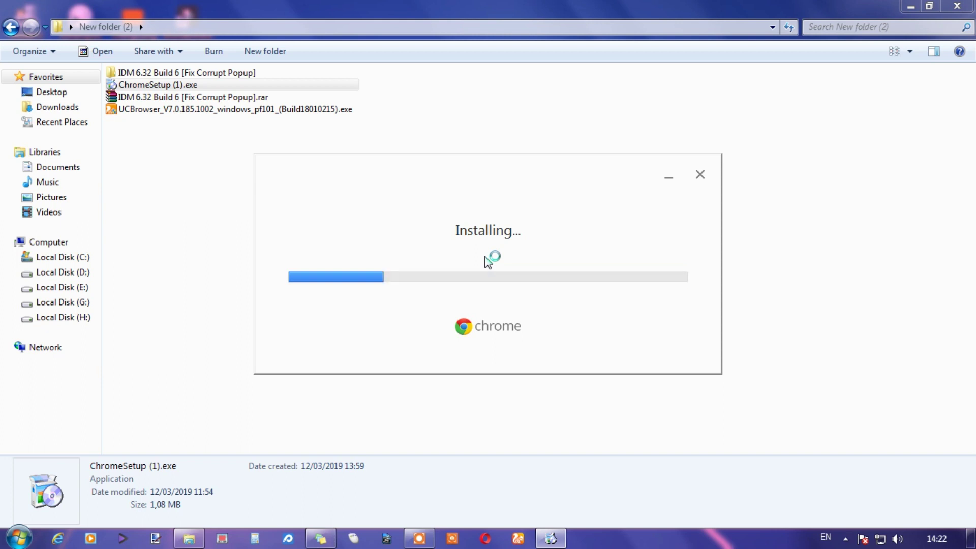
mouse_move(422, 539)
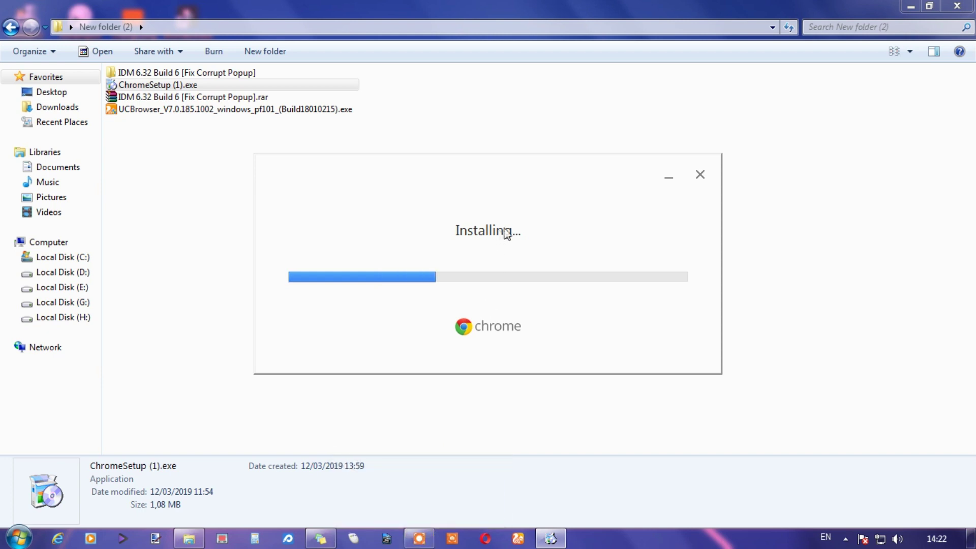
drag(525, 179, 552, 162)
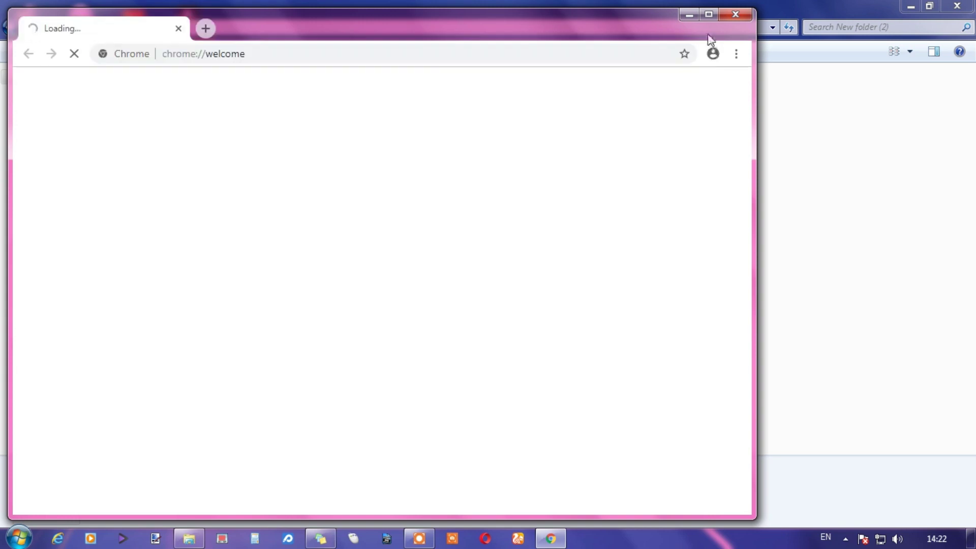
click(709, 15)
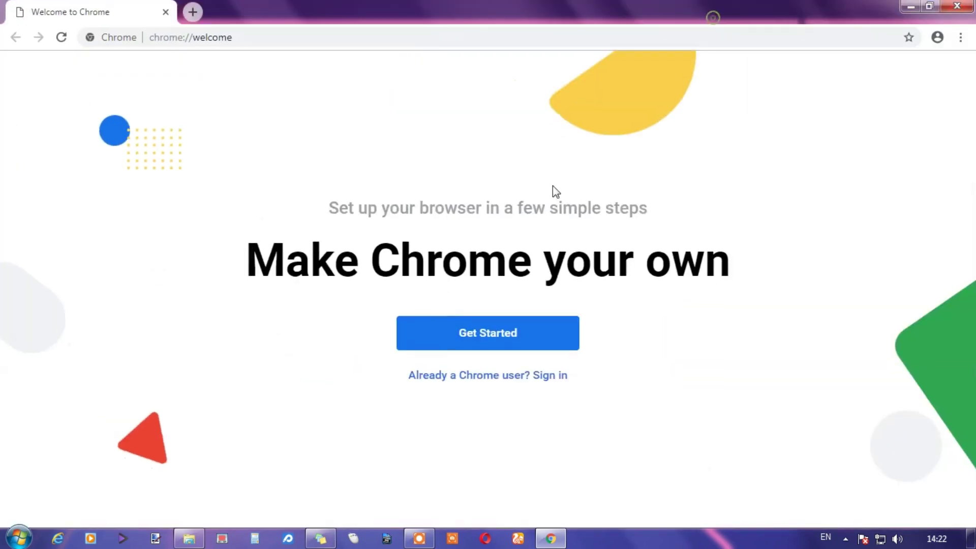
Go through Chrome's welcome setup with YouTube, Maps and News bookmarks, skip the email bookmark and continue to the Google sign-in page
click(477, 351)
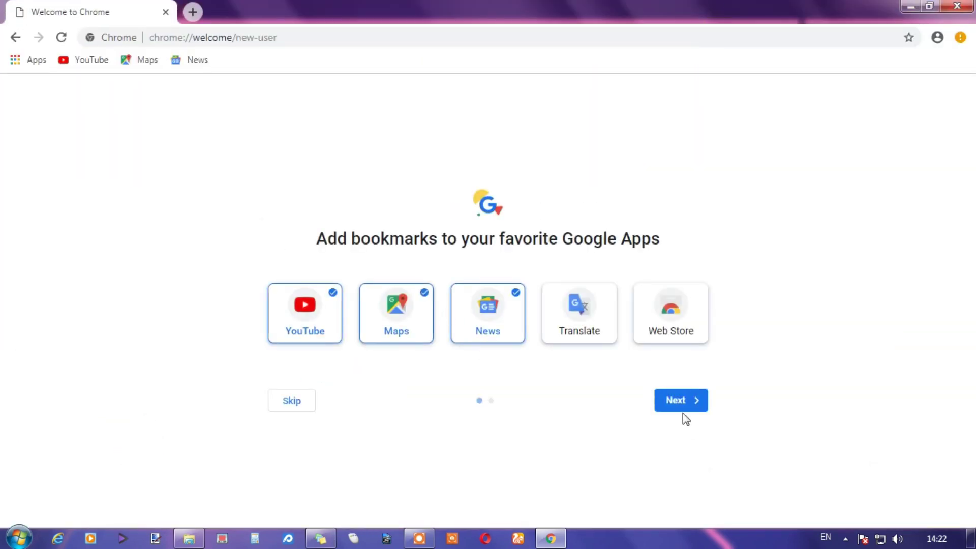
click(682, 410)
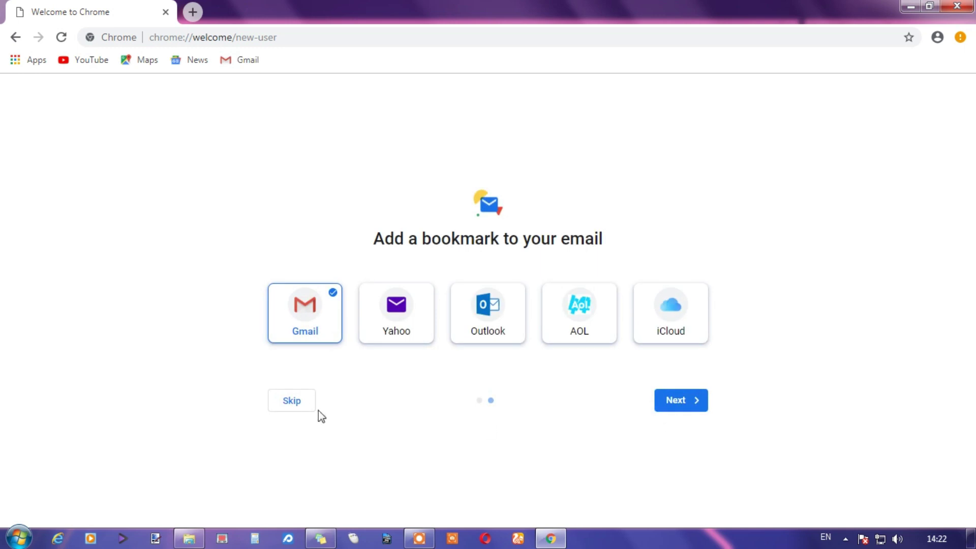
click(297, 404)
click(504, 349)
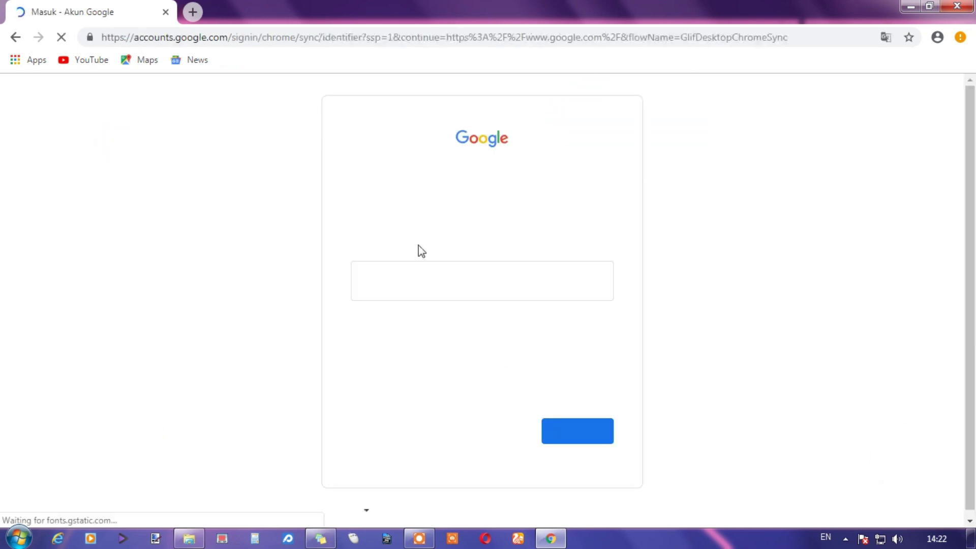
Sign in to Chrome with the Google account's email and password, and turn on sync
click(910, 60)
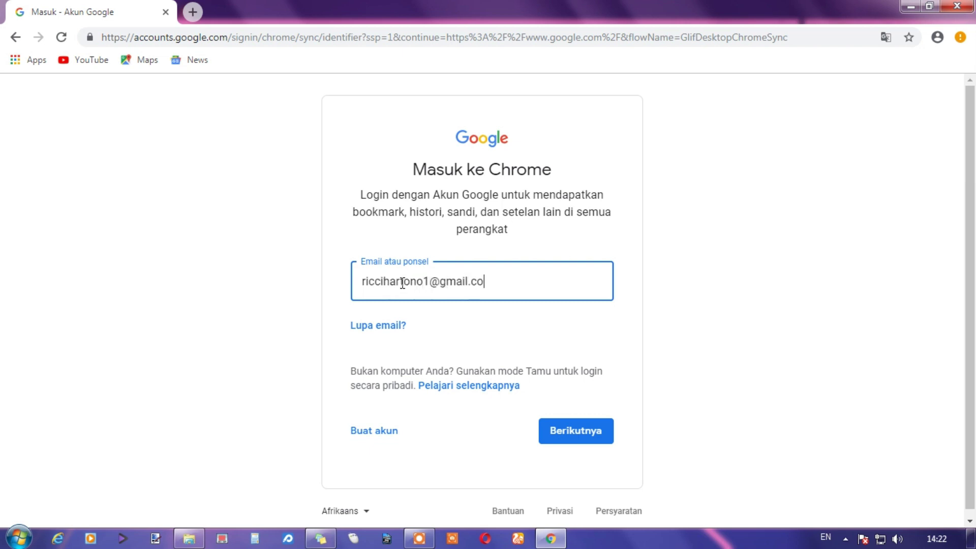
click(596, 441)
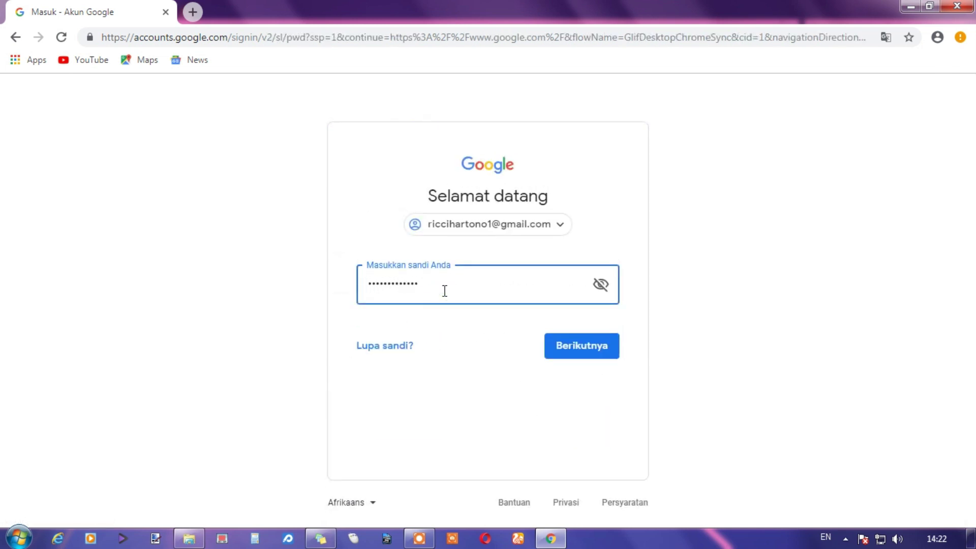
click(564, 341)
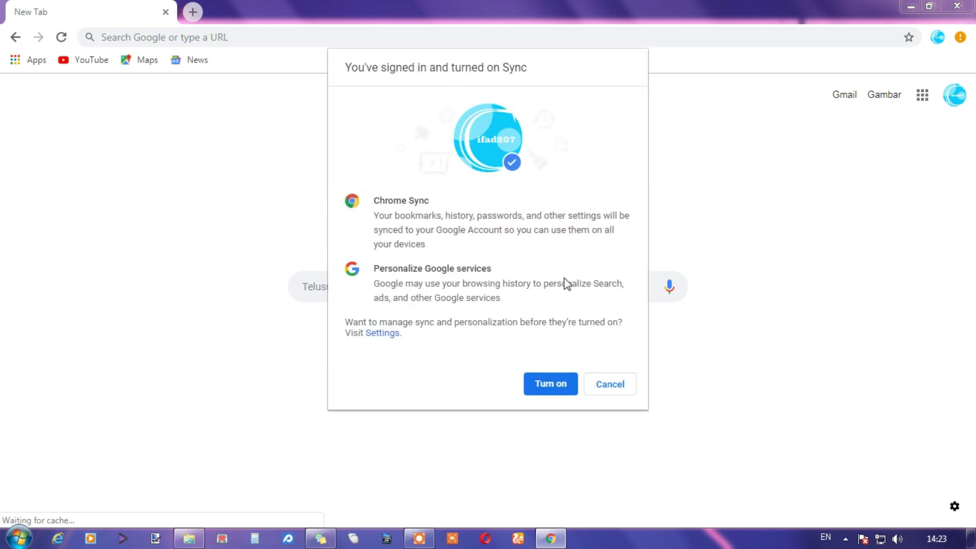
click(589, 379)
Enable the newly added IDM Integration Module extension and close the leftover New Tab page
click(960, 37)
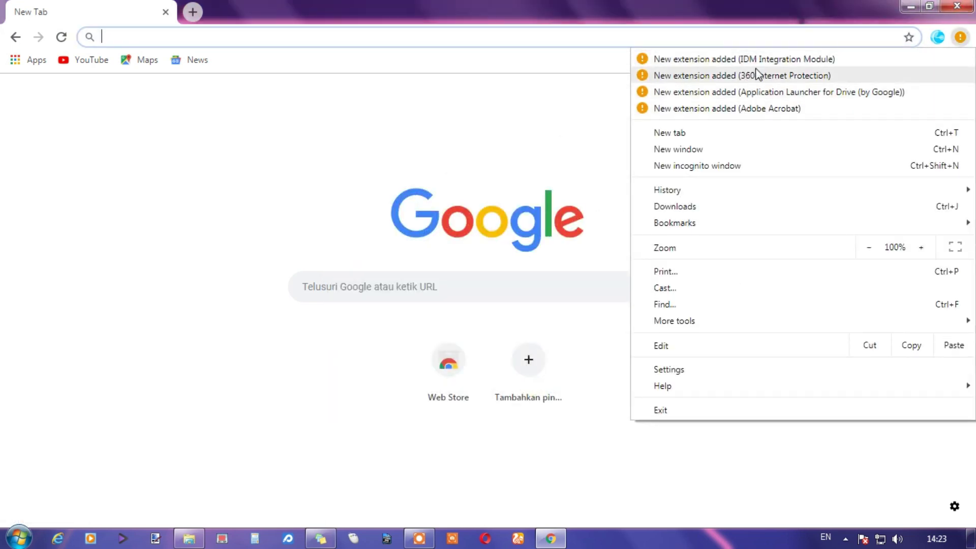
click(703, 63)
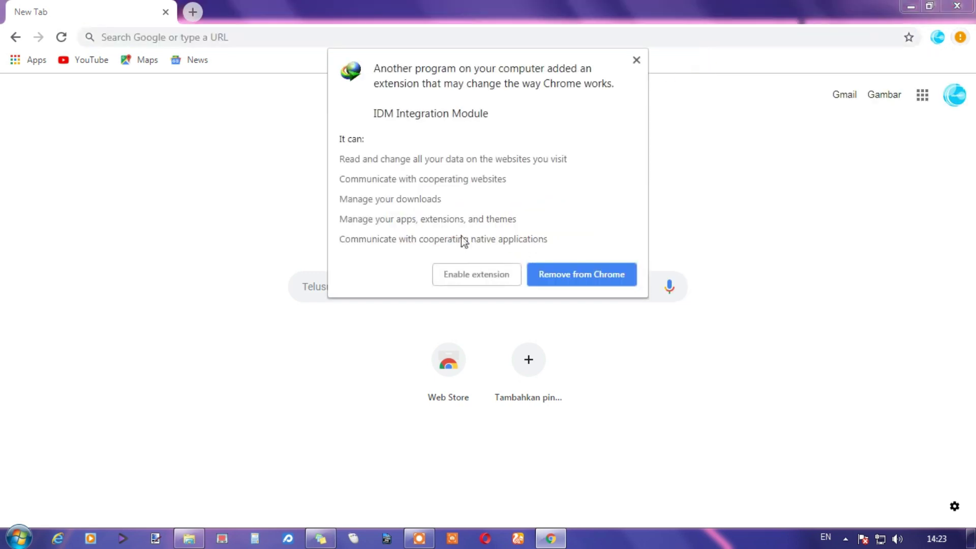
click(474, 277)
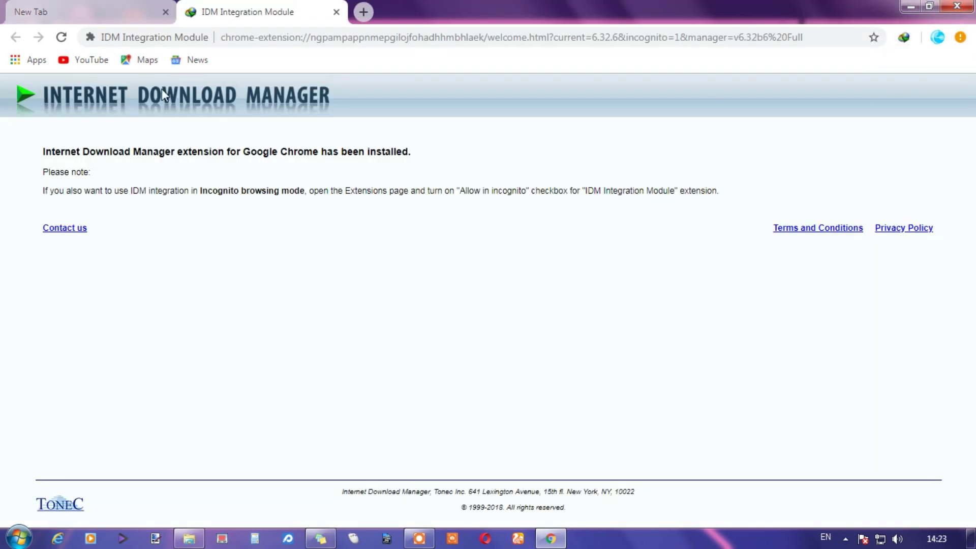
click(165, 13)
Remove the newly added 360 Internet Protection and Adobe Acrobat extensions from Chrome
click(959, 37)
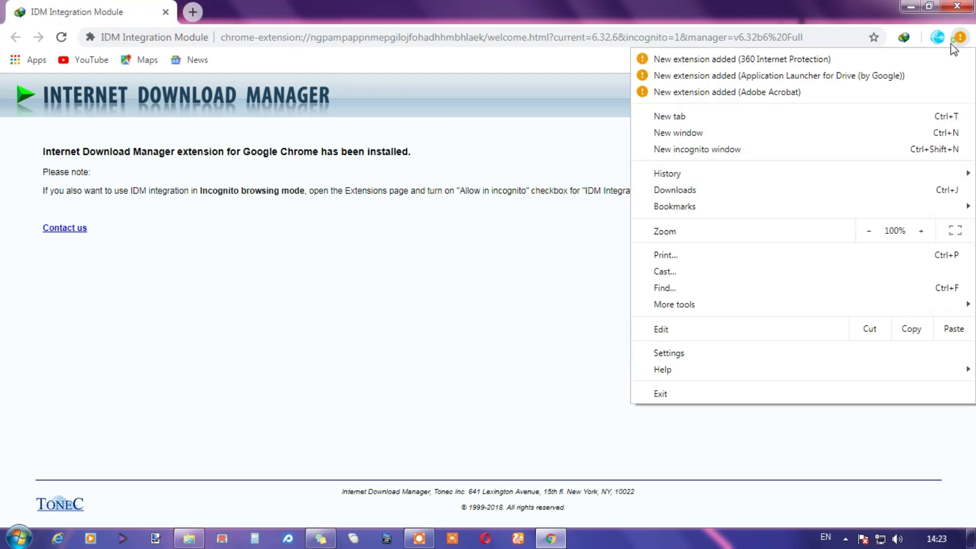
click(744, 60)
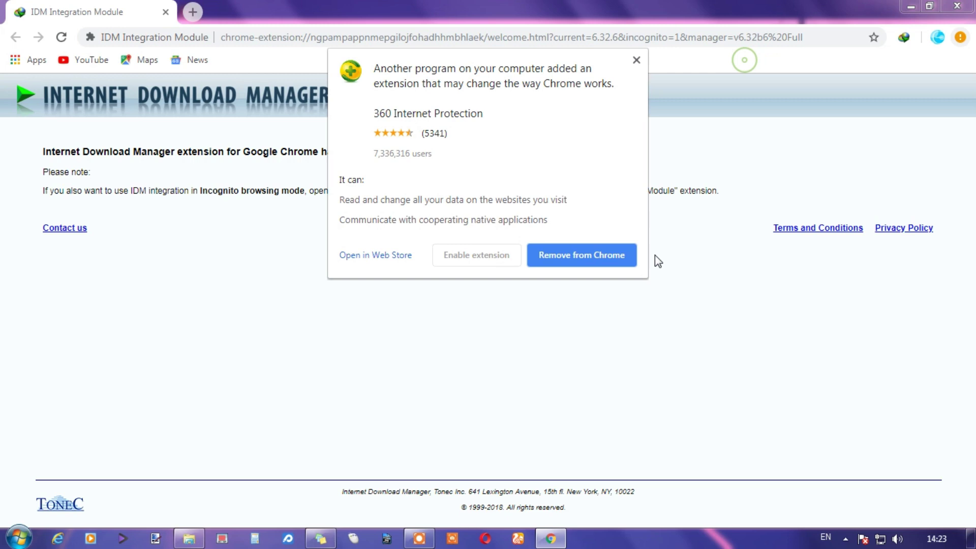
click(568, 262)
click(959, 37)
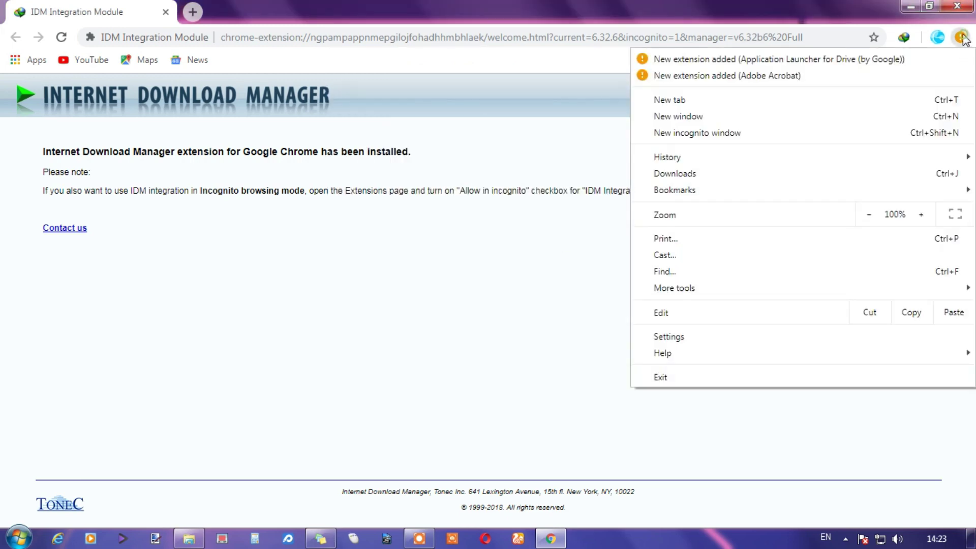
click(748, 76)
click(577, 274)
Enable the newly added Application Launcher for Drive (by Google) extension
click(960, 37)
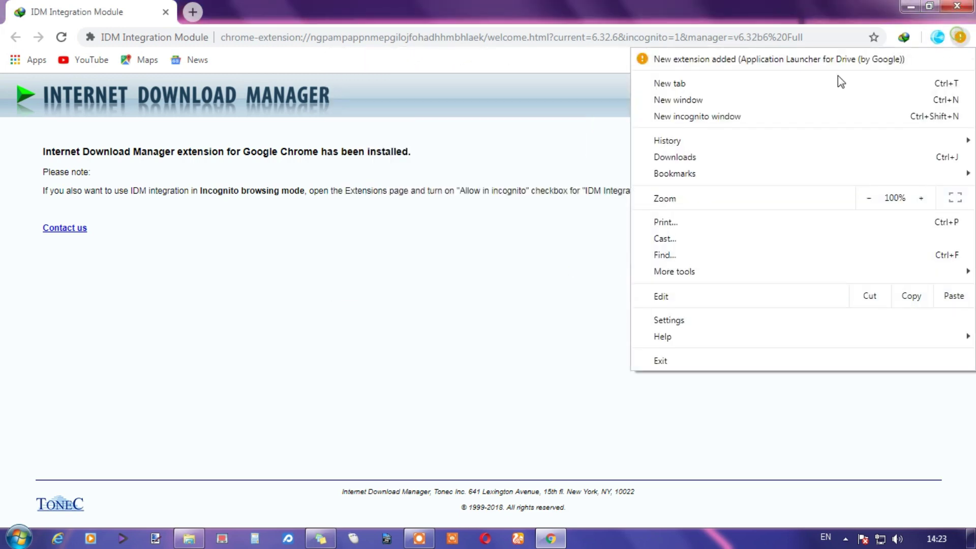
click(748, 58)
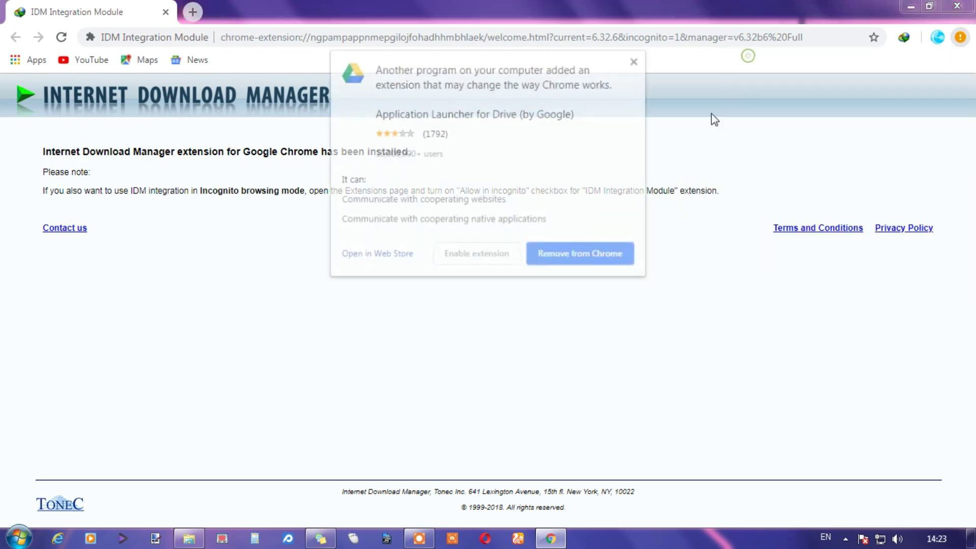
click(503, 253)
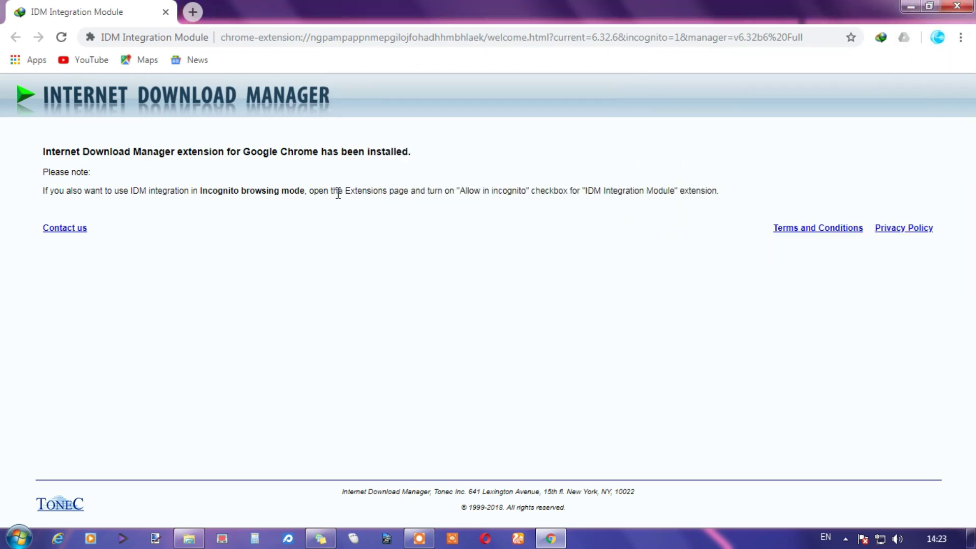
Search Google for "yt" in a new browser tab
click(193, 12)
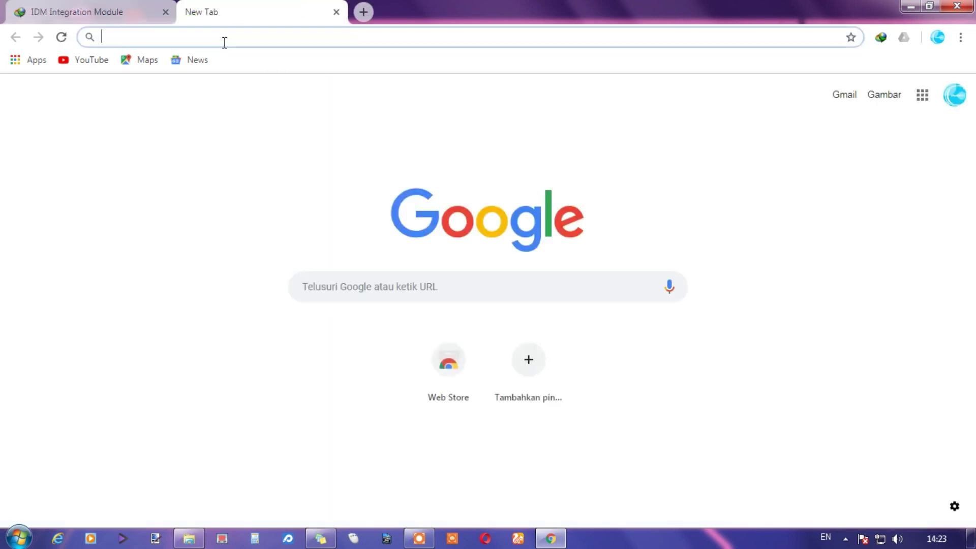
text(yt)
key(Return)
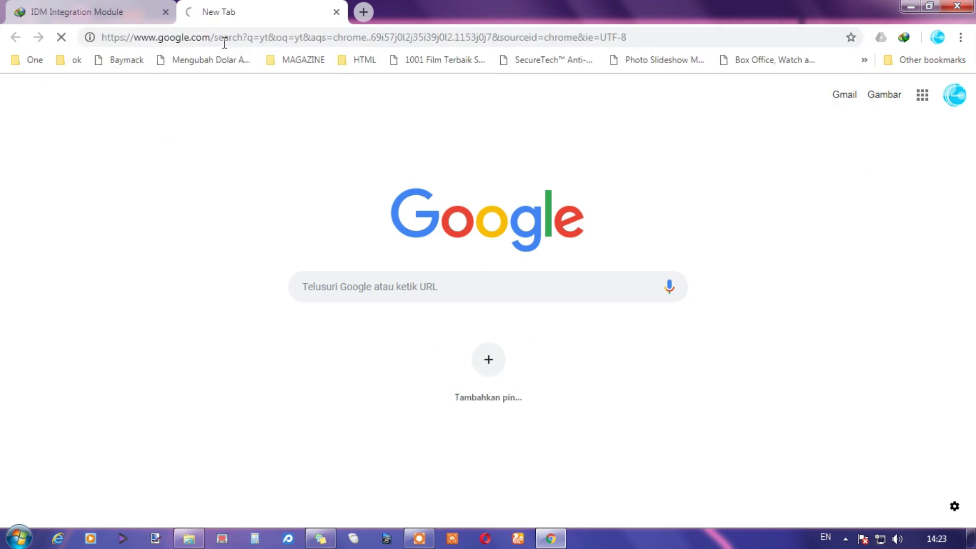